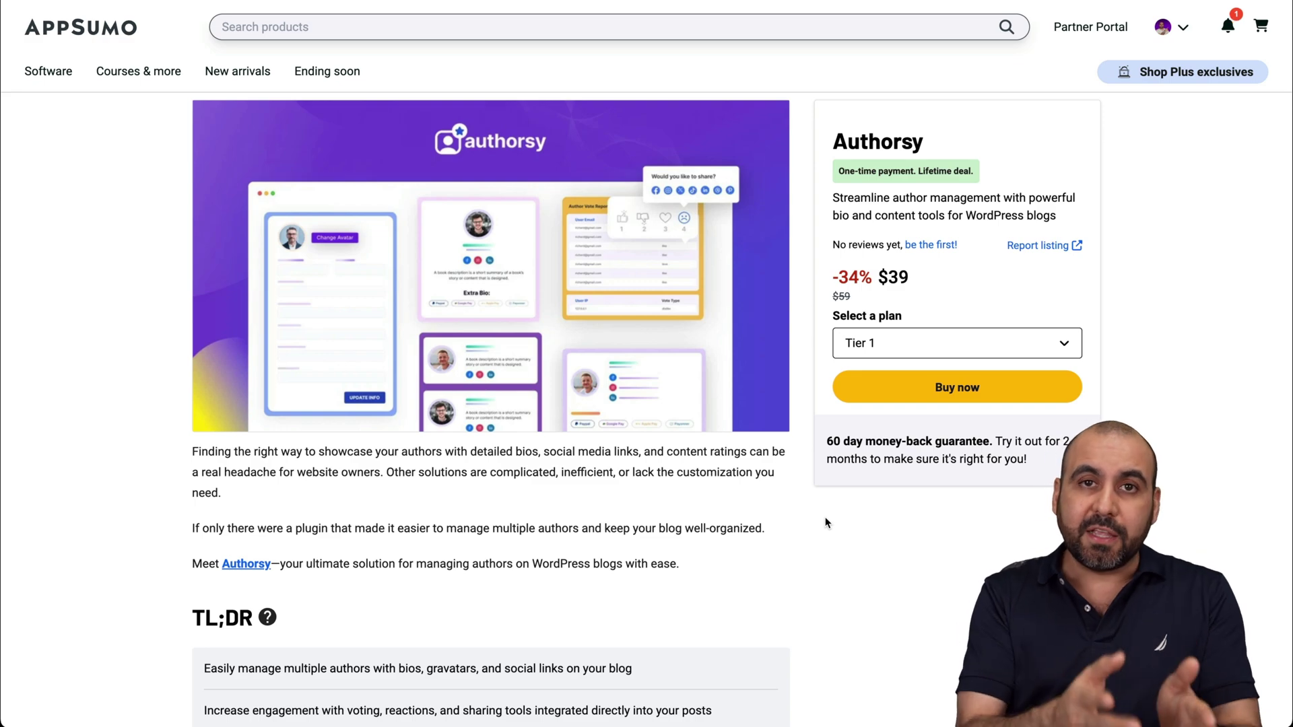
Scroll to Plans & features, highlighting 'Pro Plan updates' and Tier 1's '10 sites' limit.
{"action": "scroll", "coordinate": [827, 523], "scroll_direction": "down", "scroll_amount": 20}
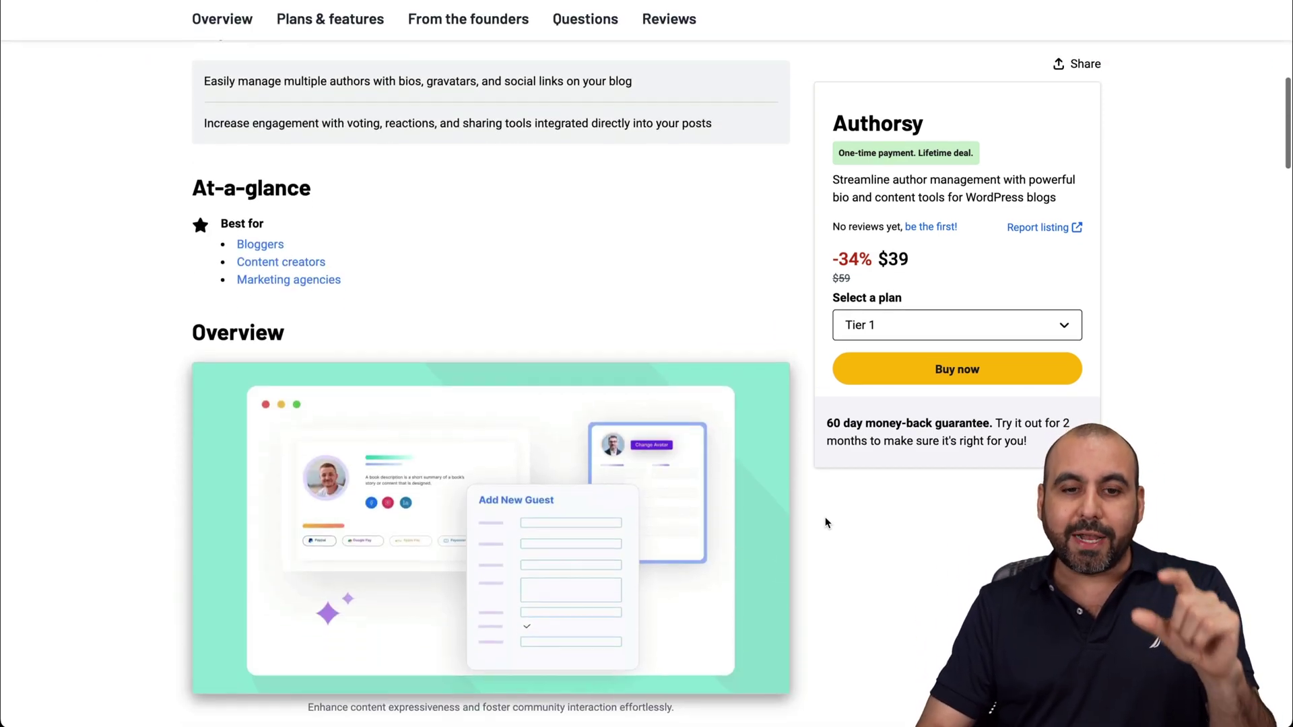
{"action": "scroll", "coordinate": [827, 523], "scroll_direction": "down", "scroll_amount": 16}
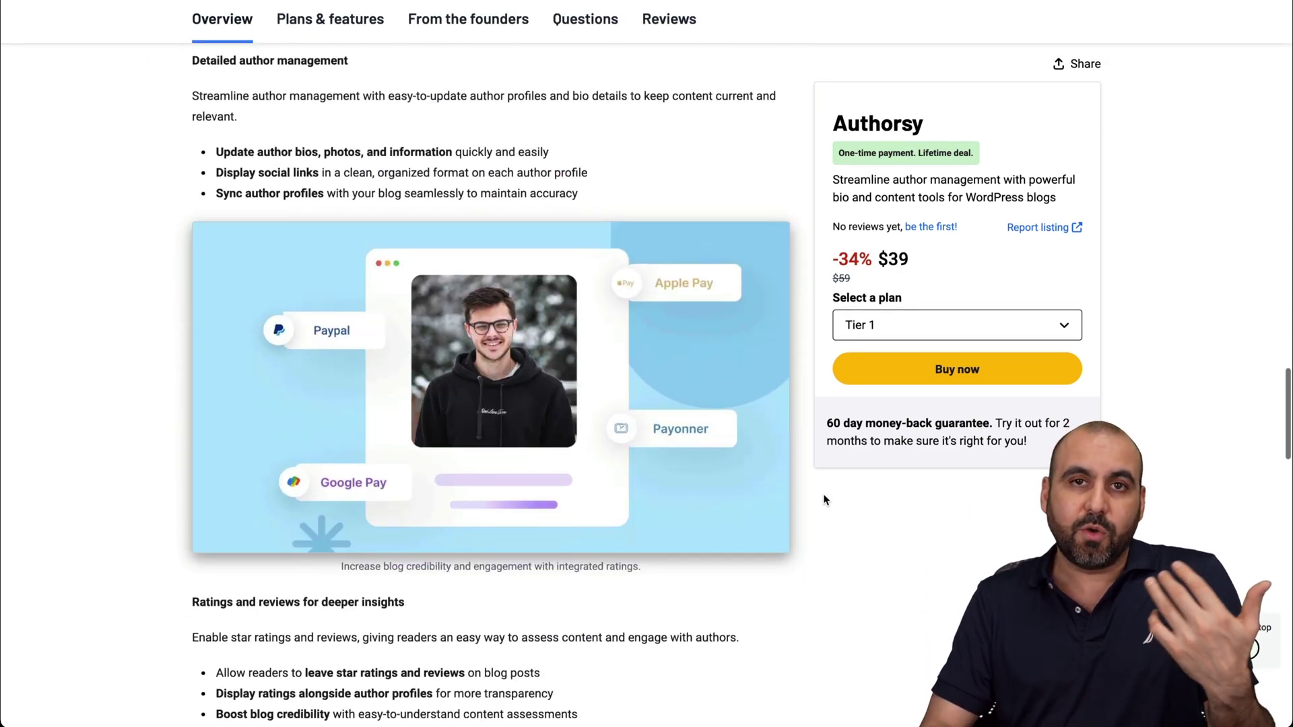
{"action": "scroll", "coordinate": [824, 499], "scroll_direction": "down", "scroll_amount": 8}
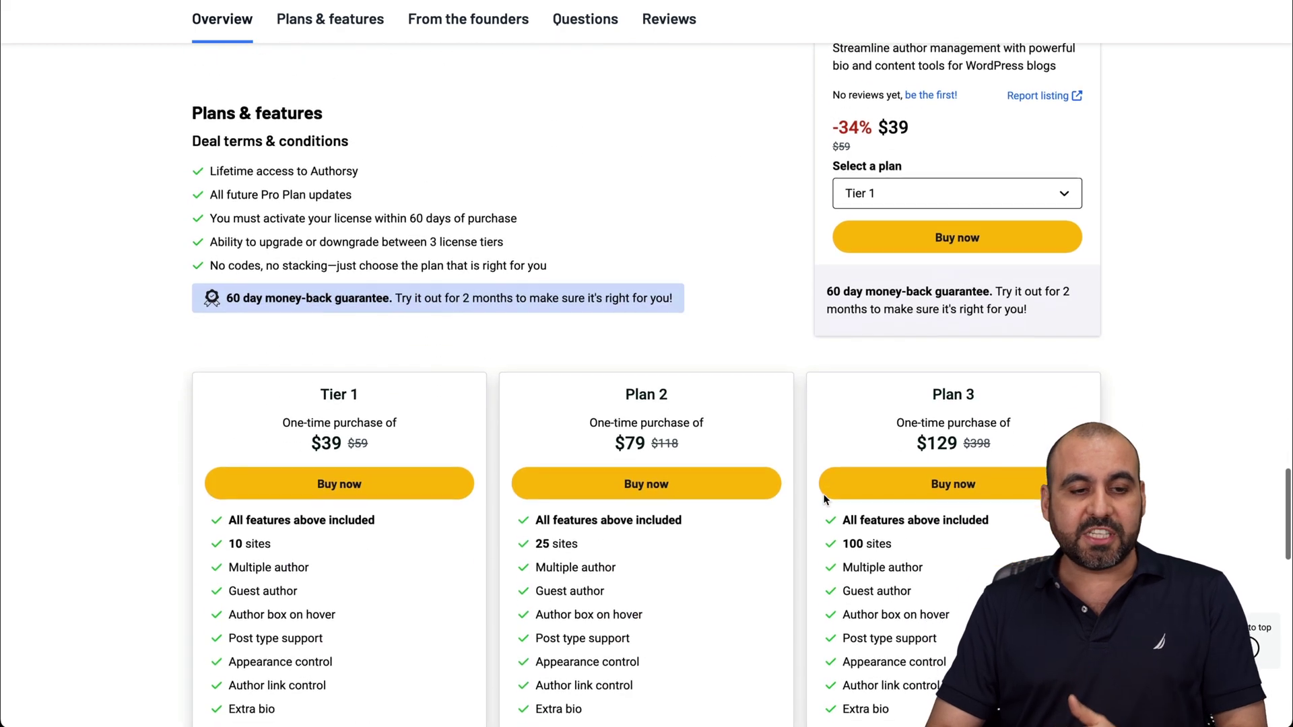
{"action": "left_click_drag", "start_coordinate": [260, 166], "coordinate": [393, 165]}
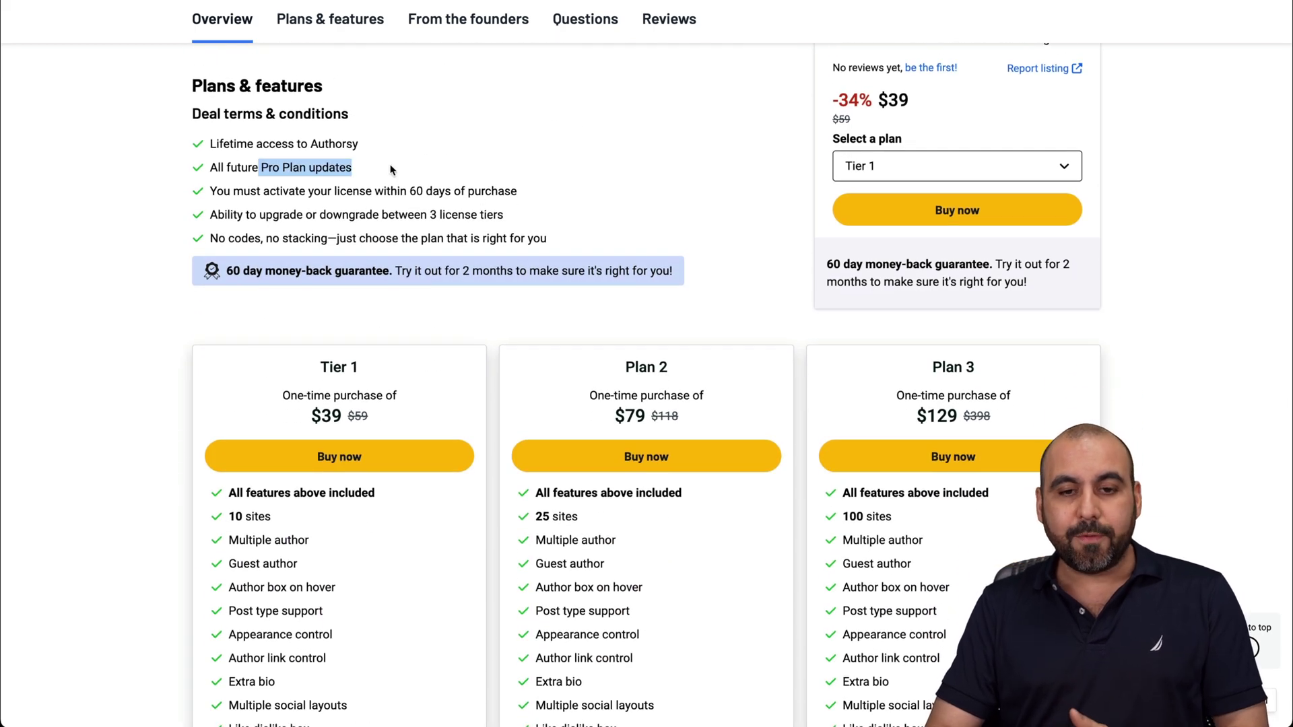
{"action": "left_click", "coordinate": [391, 169]}
{"action": "scroll", "coordinate": [390, 169], "scroll_direction": "down", "scroll_amount": 3}
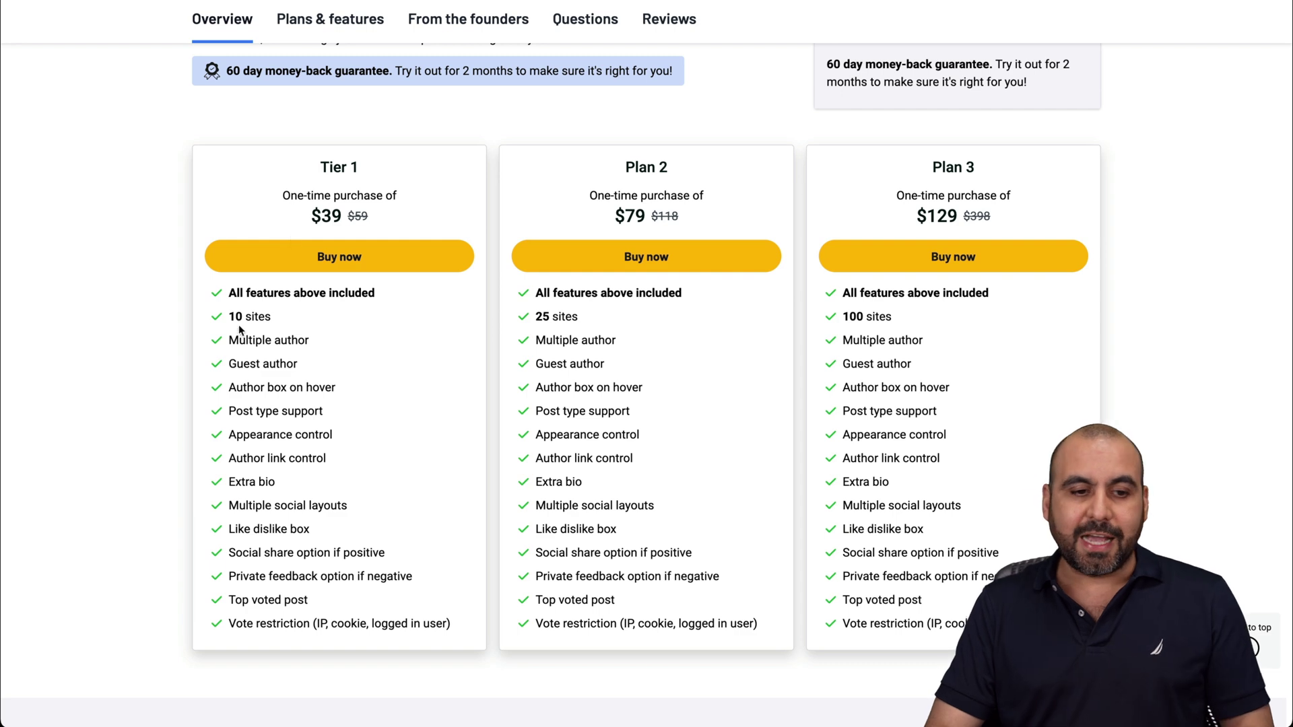
{"action": "left_click_drag", "start_coordinate": [228, 317], "coordinate": [315, 319]}
{"action": "left_click", "coordinate": [314, 320]}
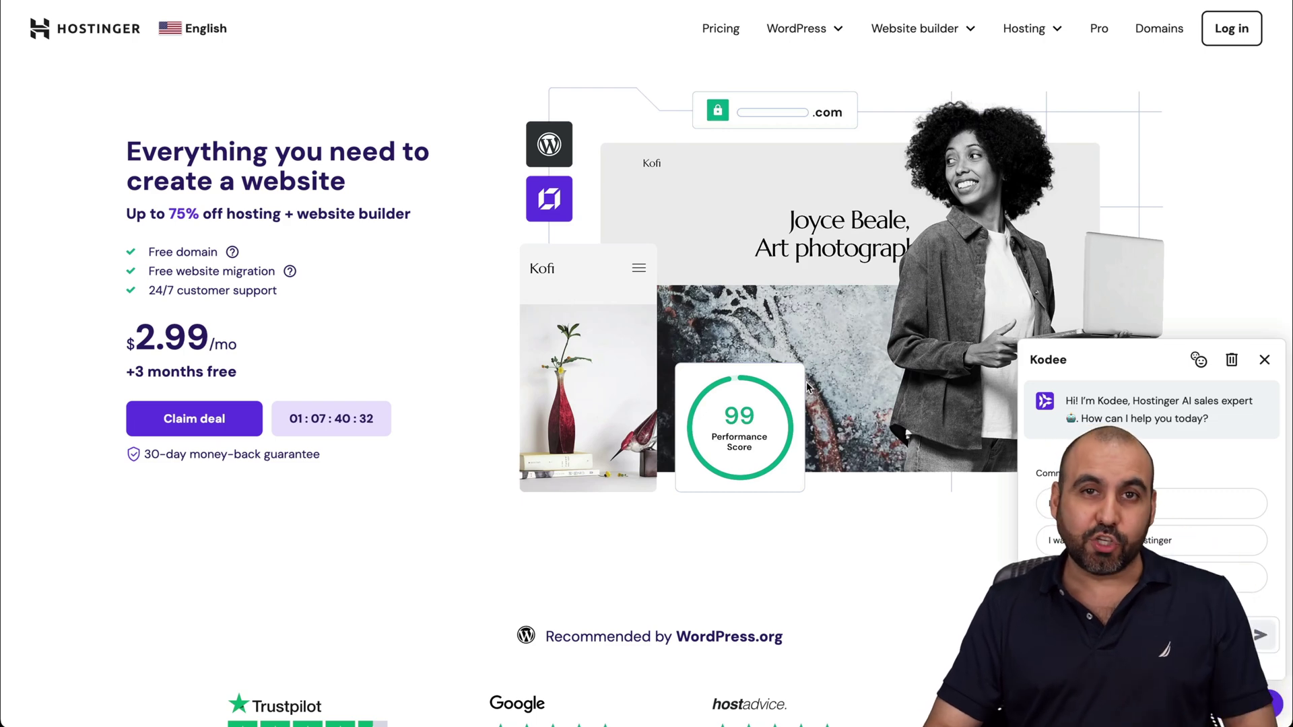
Go to Hostinger web hosting and keep the Business plan's 48-month billing period.
{"action": "left_click", "coordinate": [959, 75]}
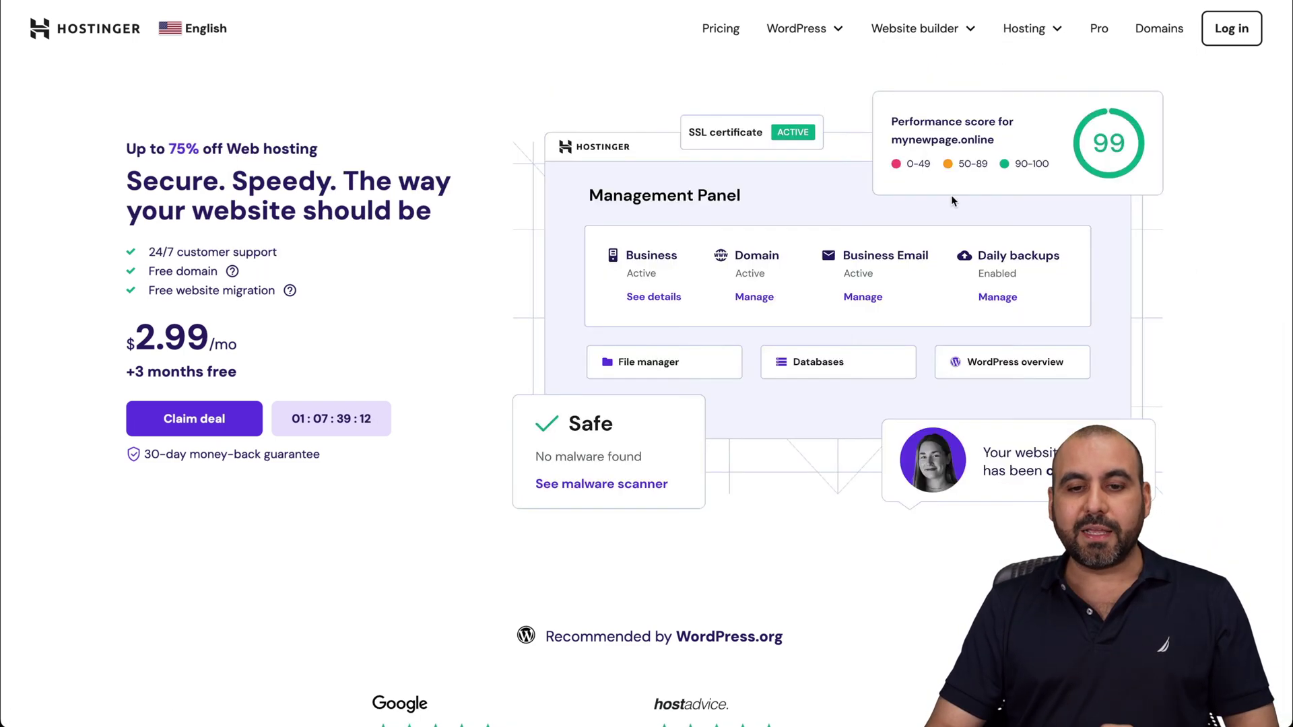
{"action": "scroll", "coordinate": [862, 469], "scroll_direction": "down", "scroll_amount": 10}
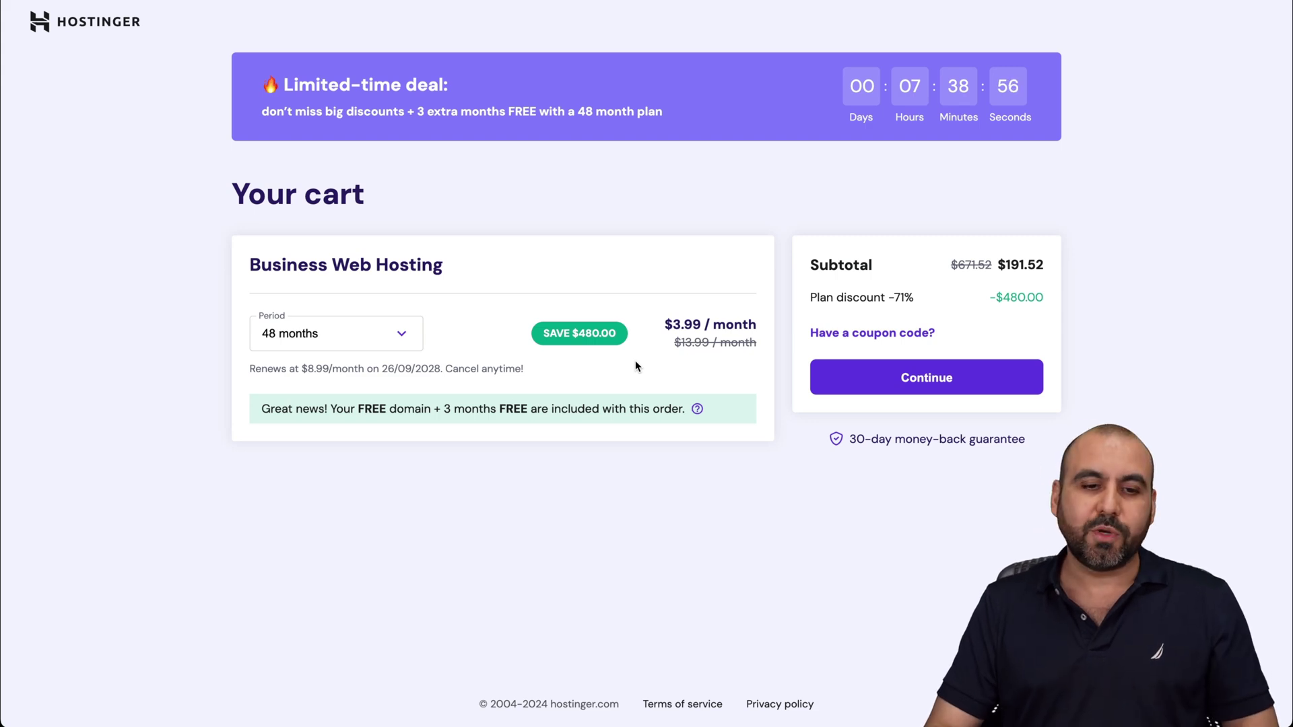
{"action": "left_click", "coordinate": [410, 330]}
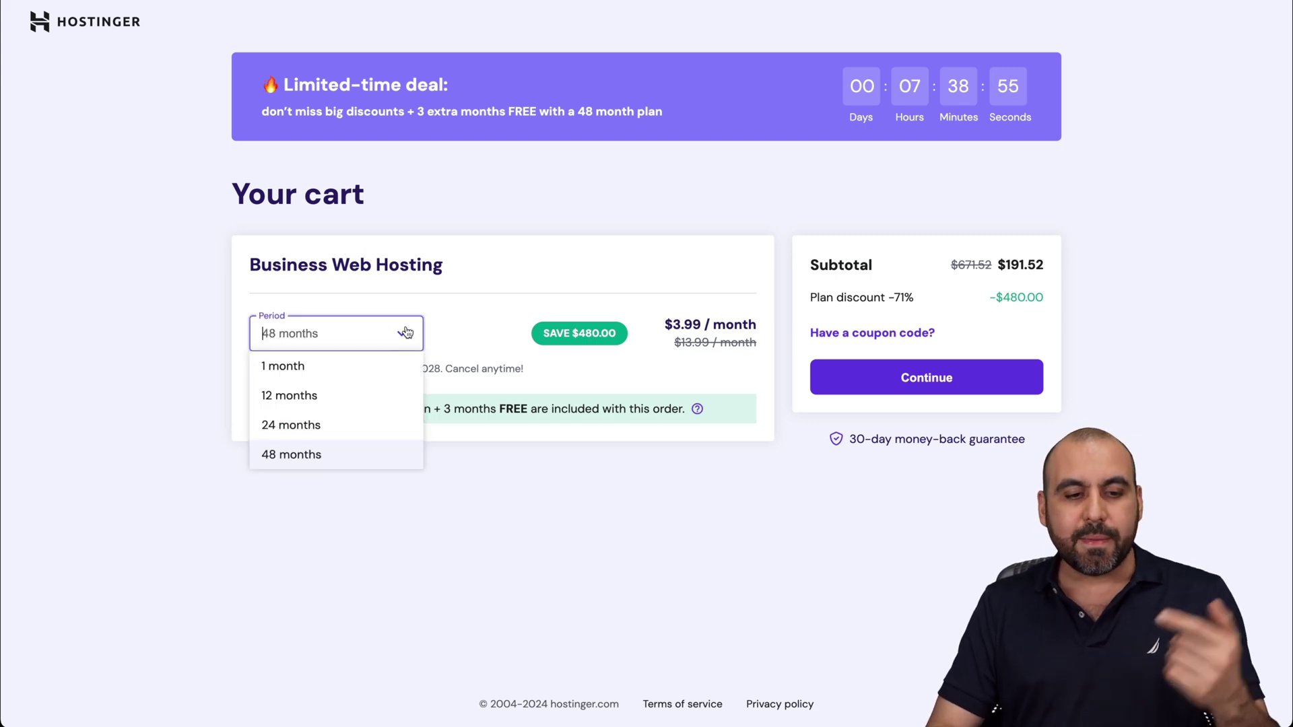
{"action": "left_click", "coordinate": [383, 457]}
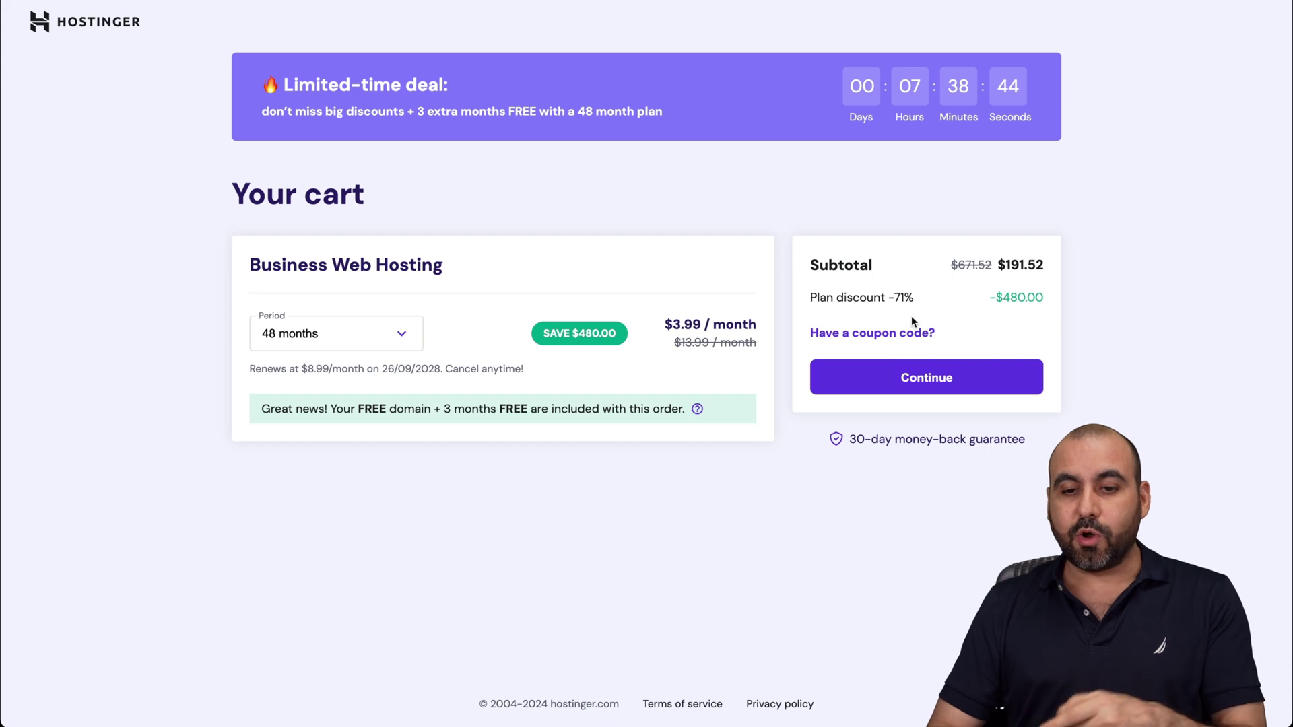
Apply coupon SAASMASTER to the cart, bringing the subtotal to $172.37.
{"action": "left_click", "coordinate": [887, 337]}
{"action": "left_click", "coordinate": [869, 372]}
{"action": "type", "text": "S"}
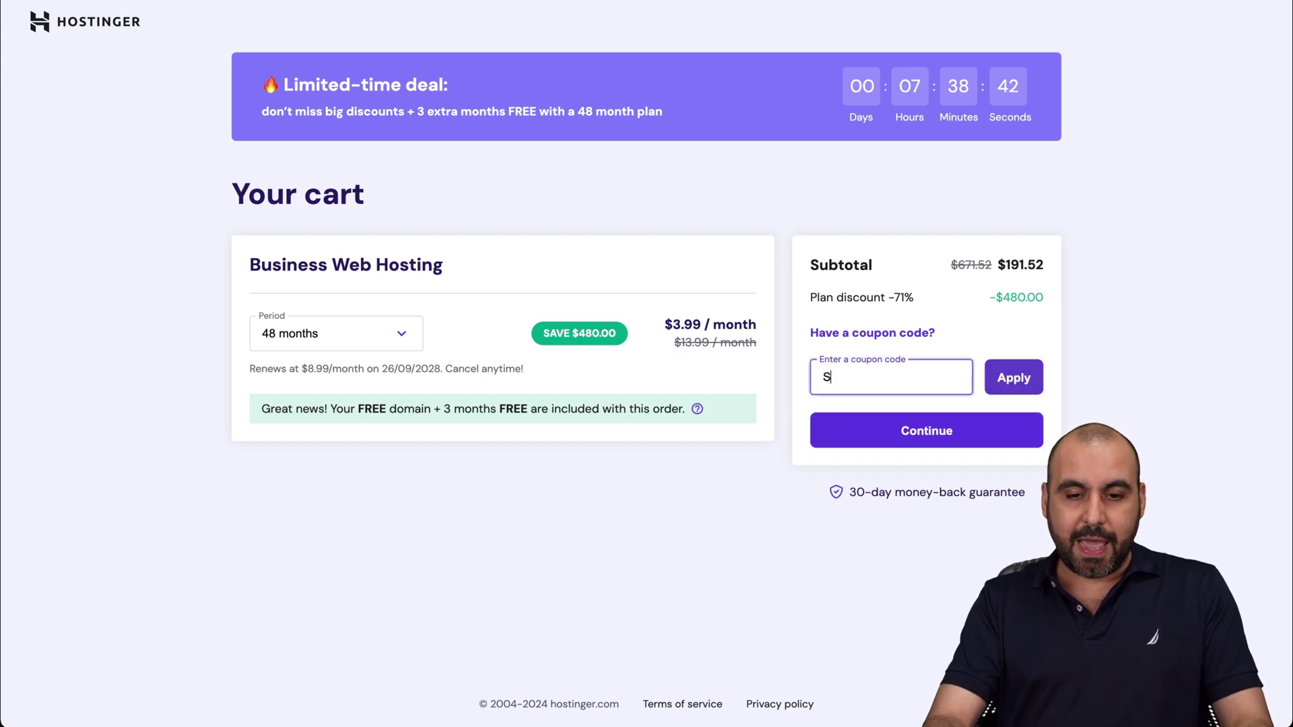
{"action": "type", "text": "AASMASTER"}
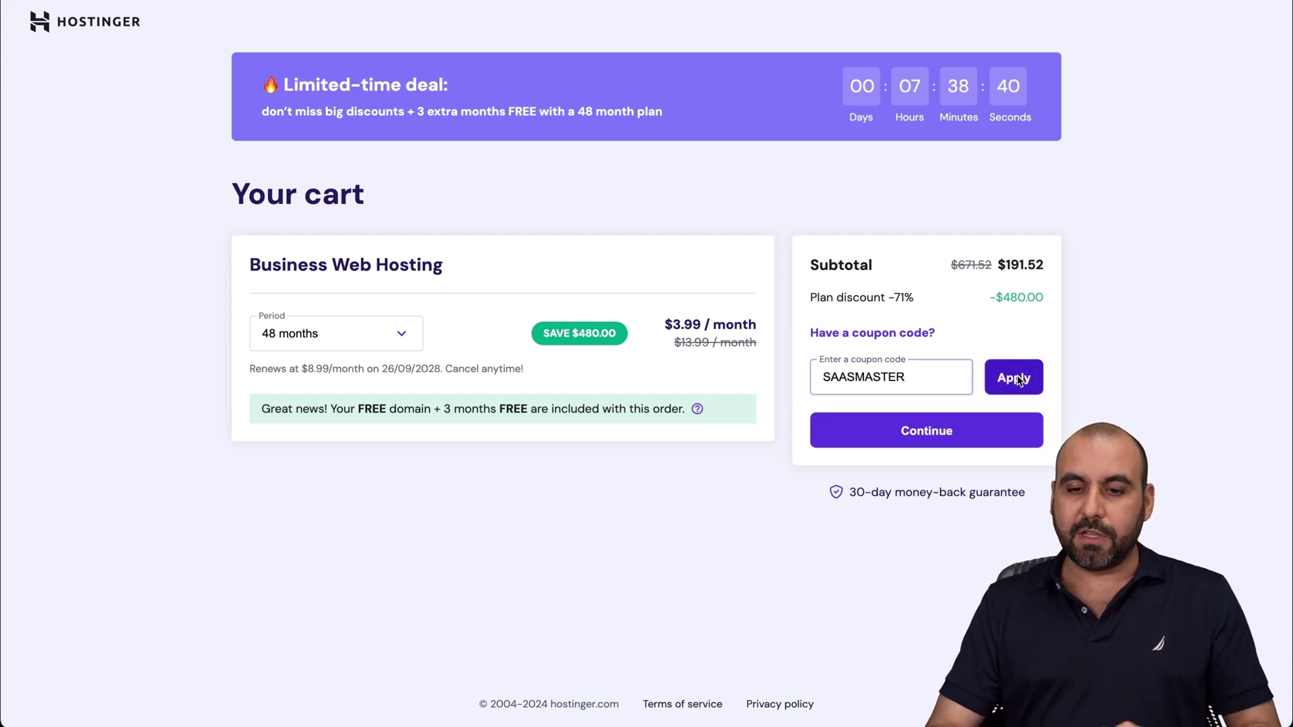
{"action": "left_click", "coordinate": [1017, 379]}
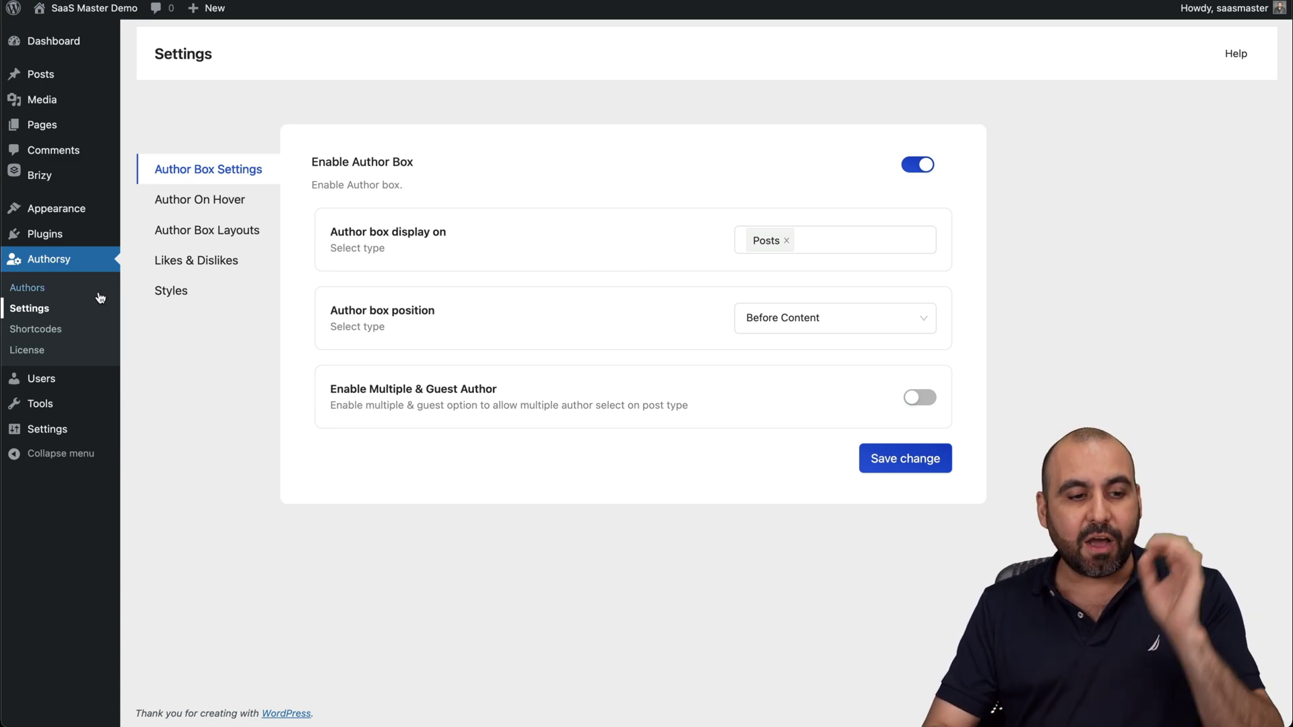
Start a new Authorsy author with 'test' as both first and last name.
{"action": "left_click", "coordinate": [72, 291]}
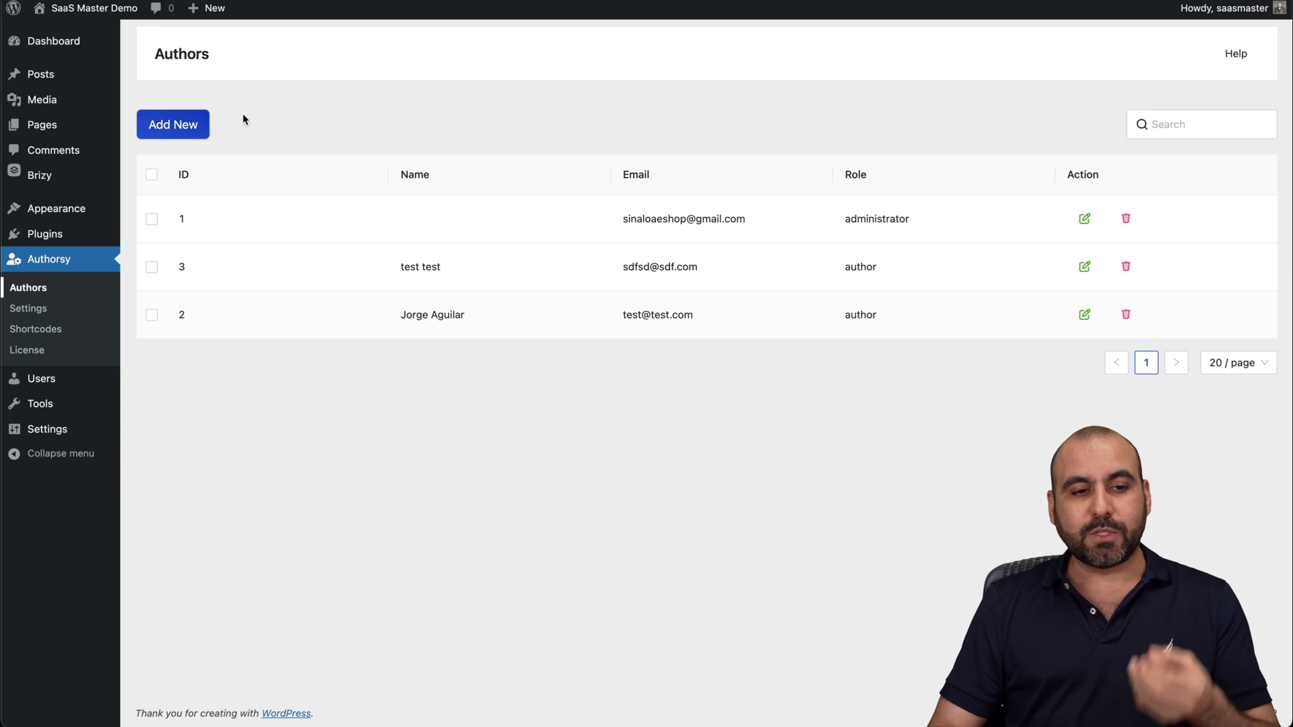
{"action": "left_click", "coordinate": [173, 125]}
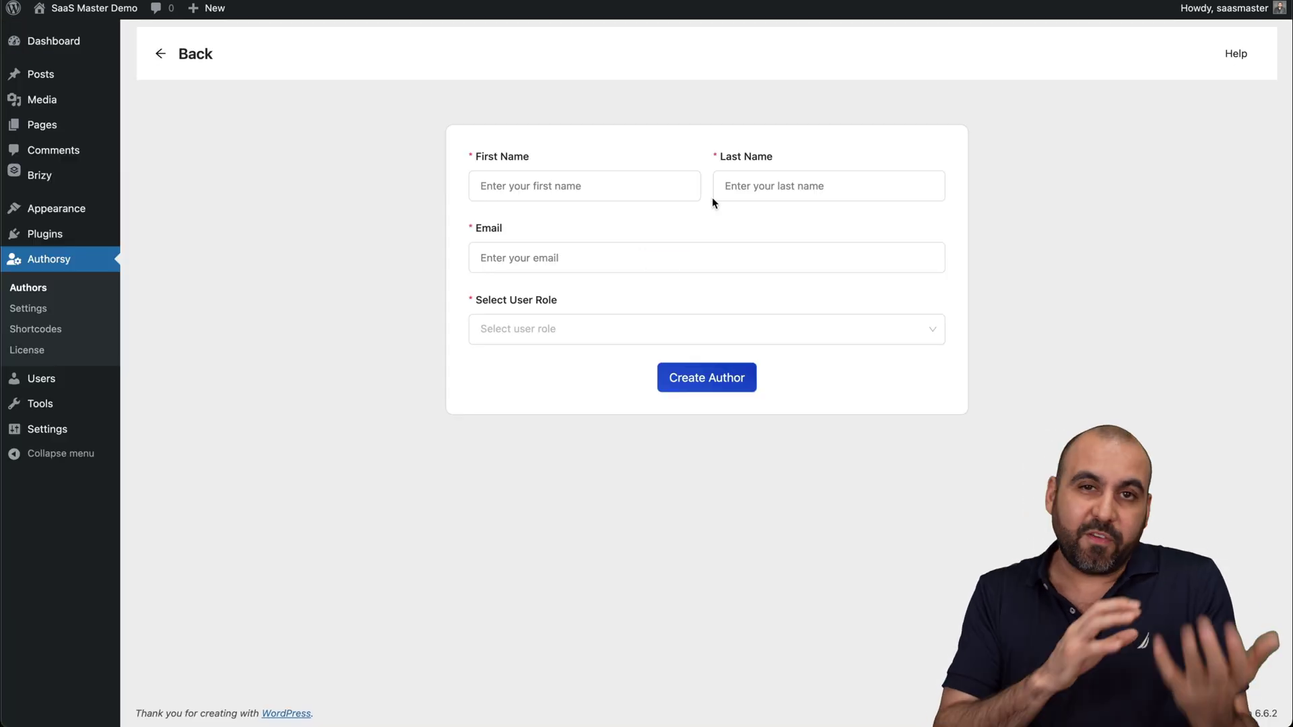
{"action": "left_click", "coordinate": [633, 186]}
{"action": "type", "text": "tes"}
{"action": "left_click", "coordinate": [762, 184]}
{"action": "type", "text": "test"}
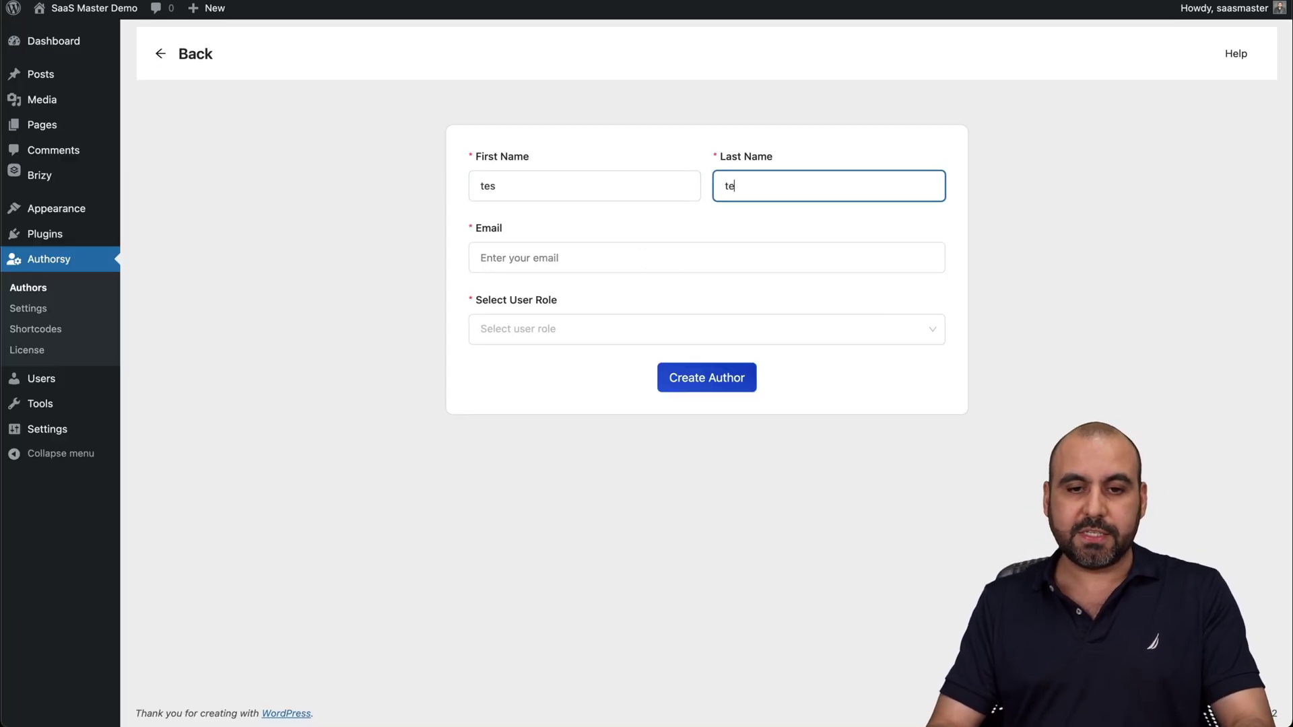
{"action": "left_click", "coordinate": [647, 195]}
{"action": "type", "text": "t"}
Enter the author's email, choose the Author role, and create the author.
{"action": "left_click", "coordinate": [572, 251]}
{"action": "type", "text": "sdfsd"}
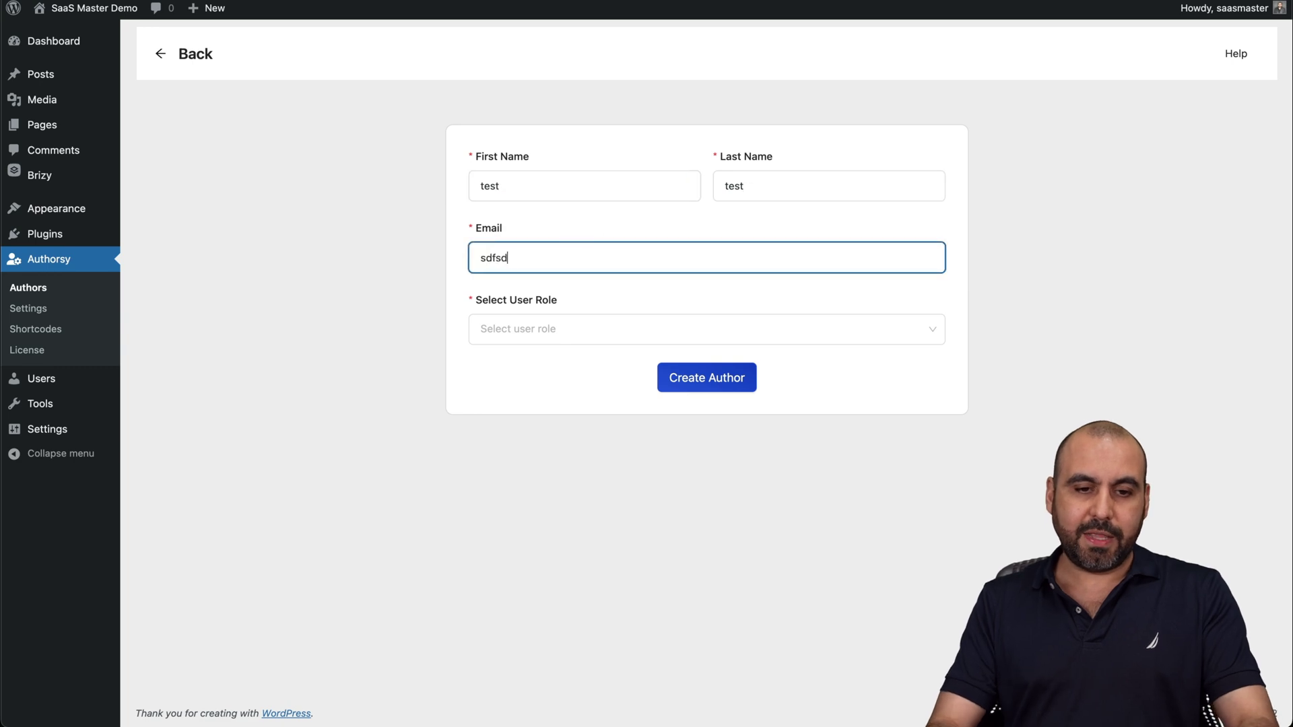
{"action": "type", "text": "@#dfs.com"}
{"action": "left_click", "coordinate": [560, 340]}
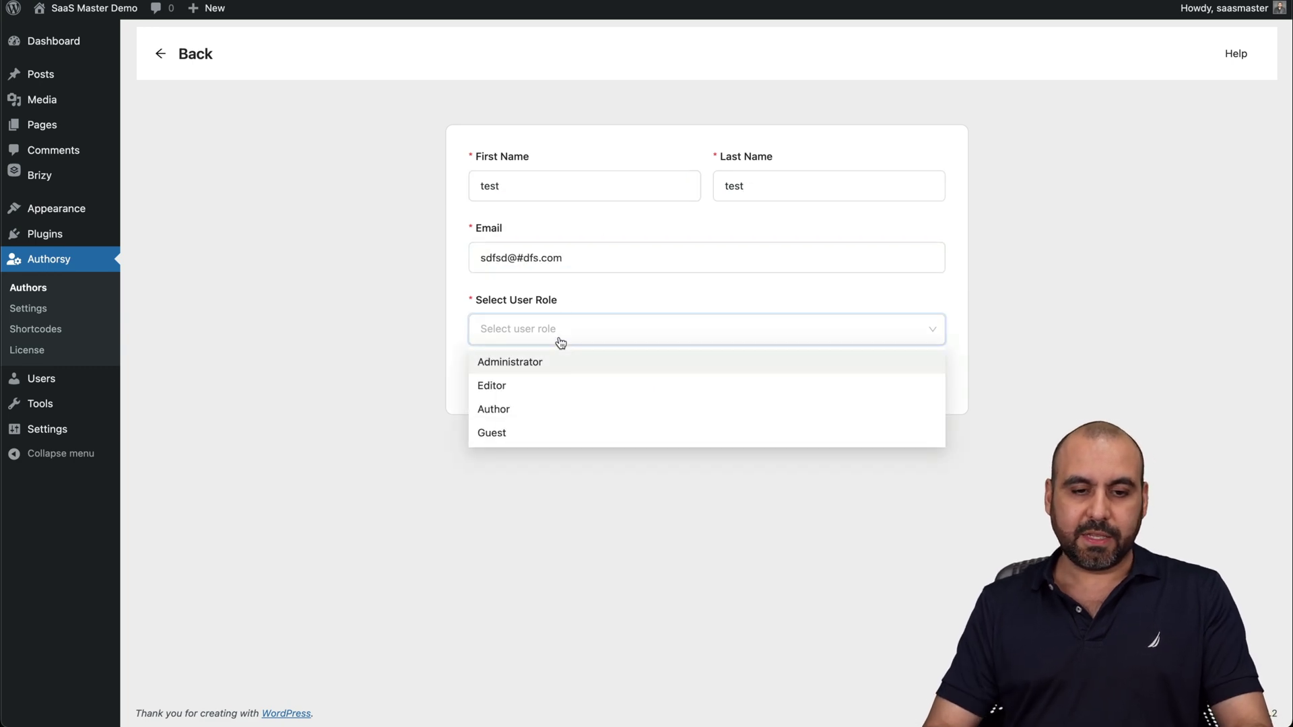
{"action": "left_click", "coordinate": [517, 409]}
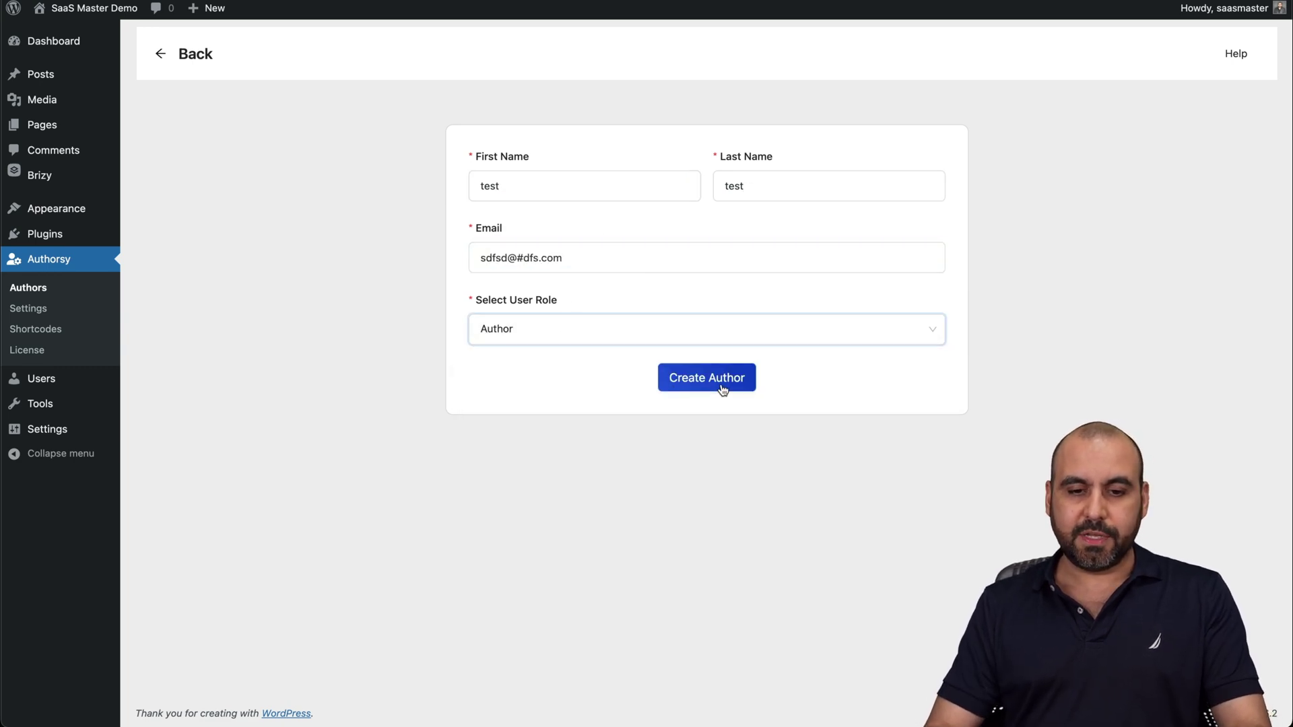
{"action": "left_click", "coordinate": [714, 377]}
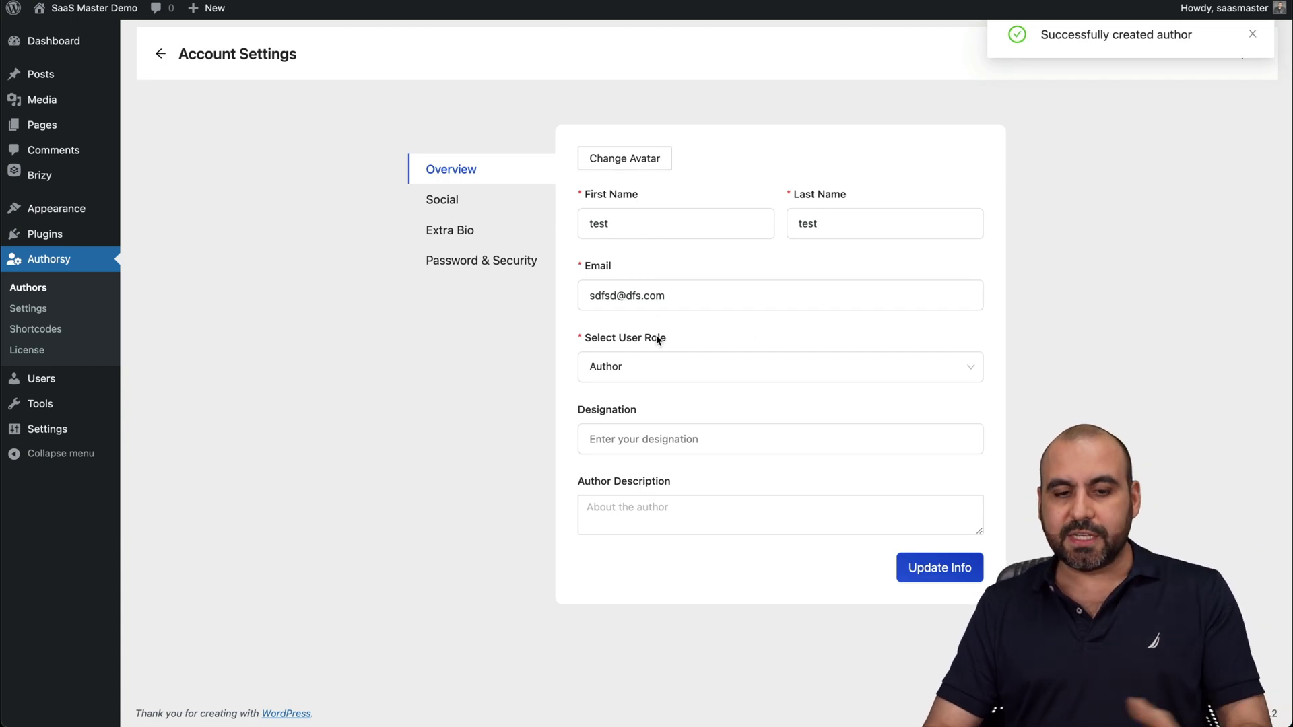
Look through the new author's profile, Social, Extra Bio and Password & Security sections.
{"action": "left_click", "coordinate": [627, 515]}
{"action": "left_click", "coordinate": [647, 435]}
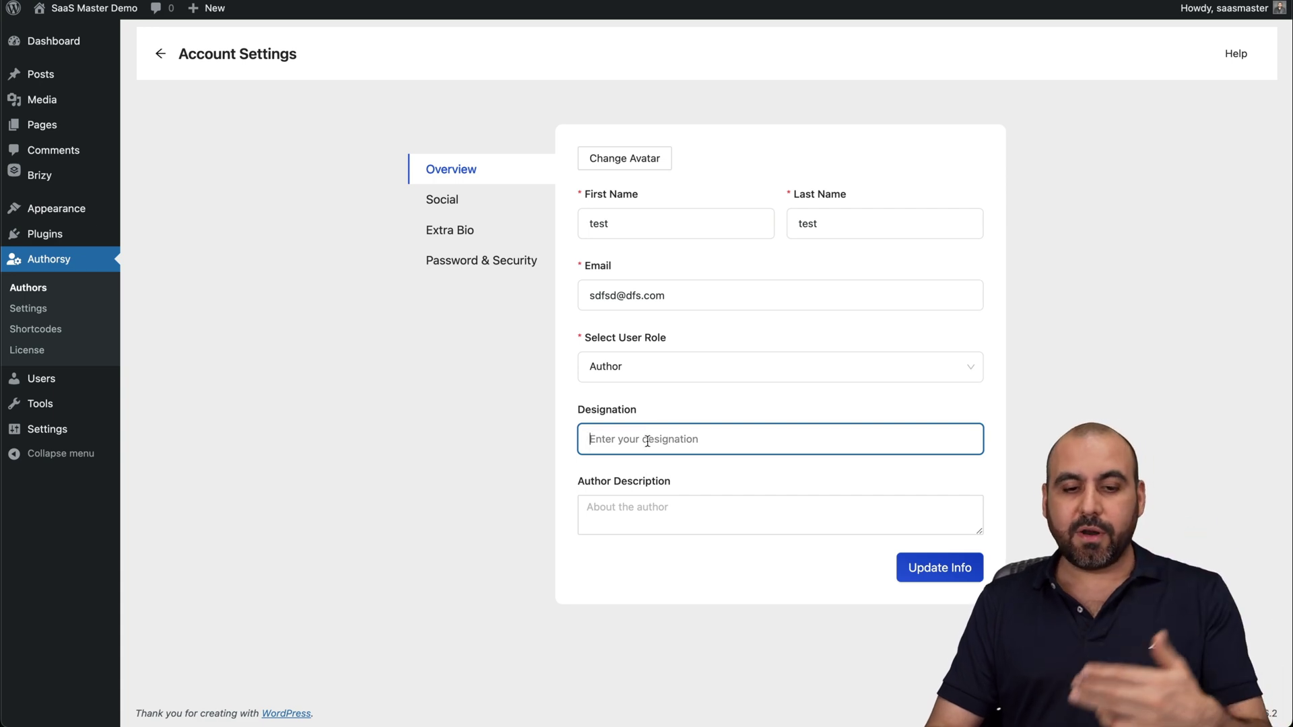
{"action": "left_click", "coordinate": [466, 205]}
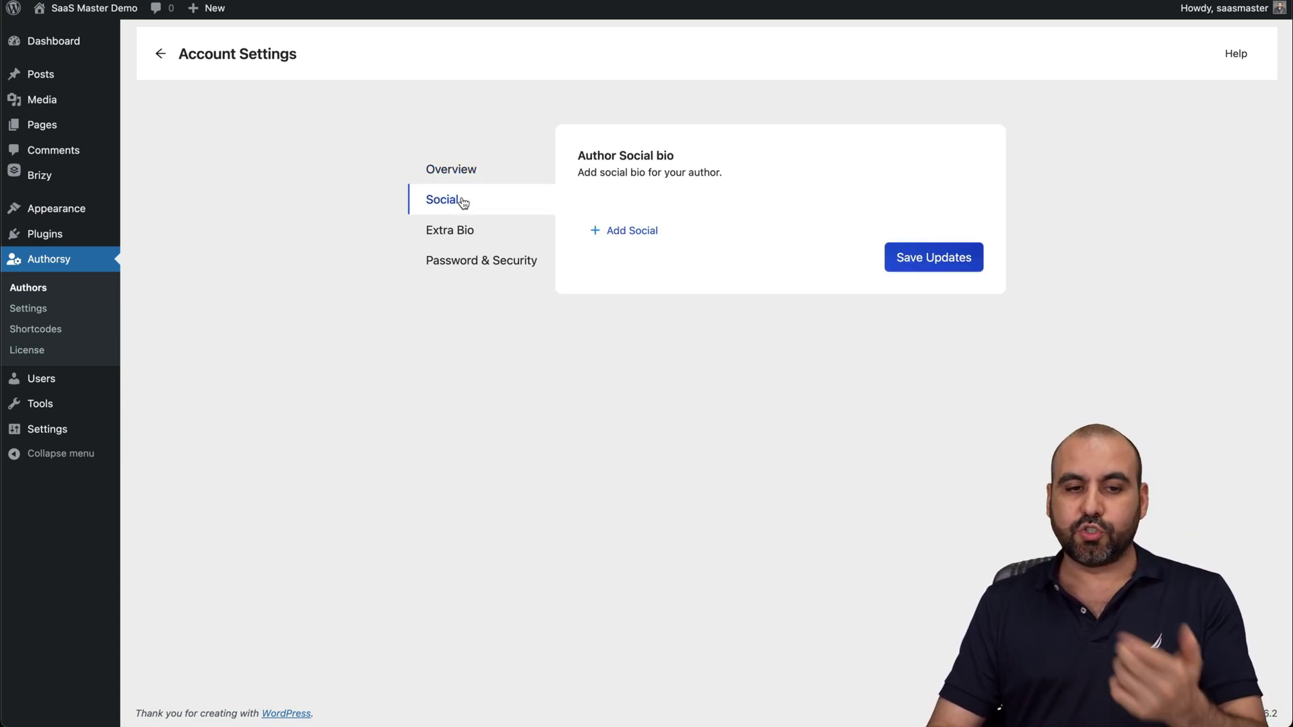
{"action": "left_click", "coordinate": [496, 236]}
{"action": "left_click", "coordinate": [500, 263]}
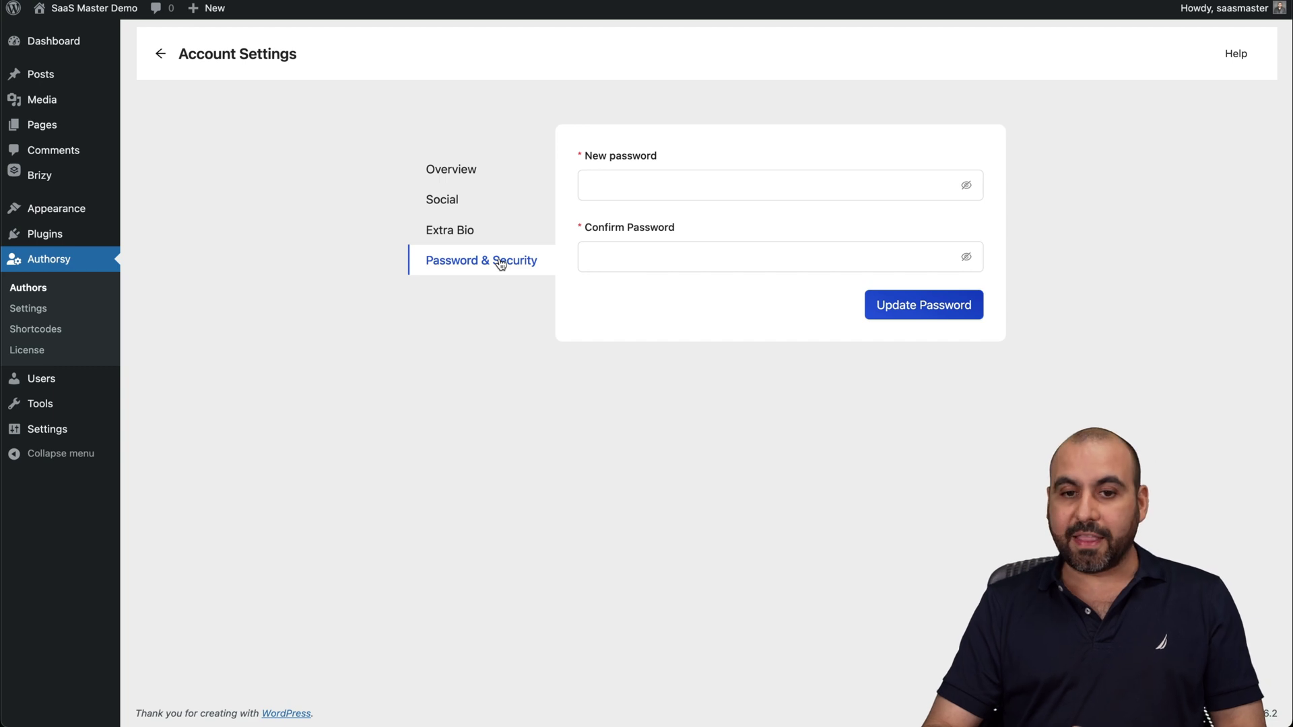
Return to Authors and open the demo author's Social links.
{"action": "left_click", "coordinate": [29, 289]}
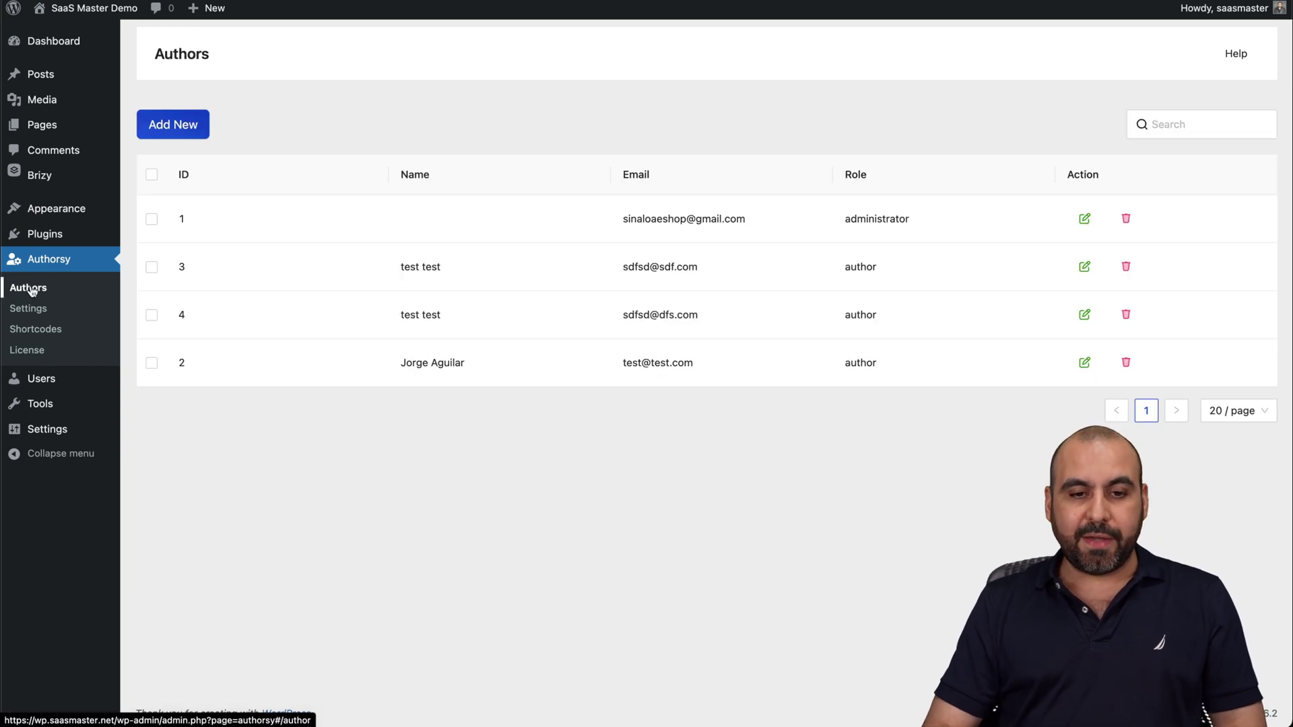
{"action": "left_click", "coordinate": [1083, 364]}
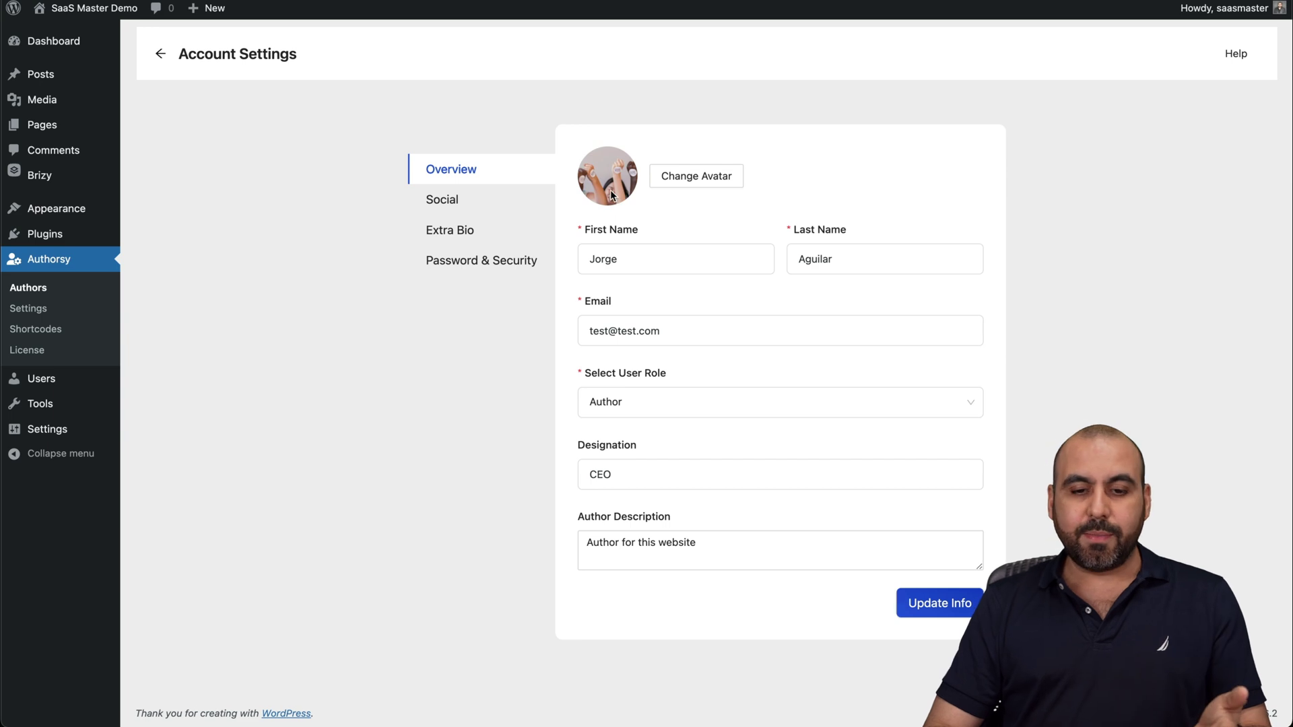
{"action": "left_click", "coordinate": [486, 205]}
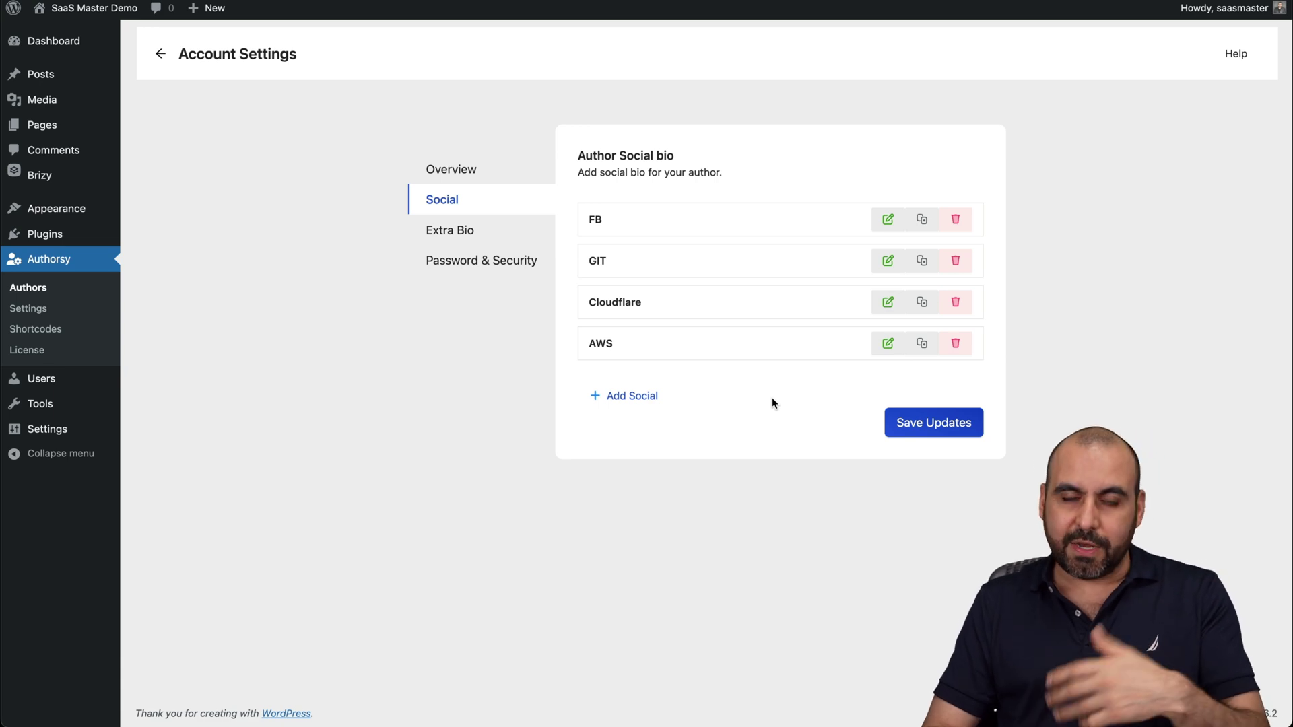
Start a new social link and try icon searches for 'fire' and 'faceboo'.
{"action": "left_click", "coordinate": [648, 395]}
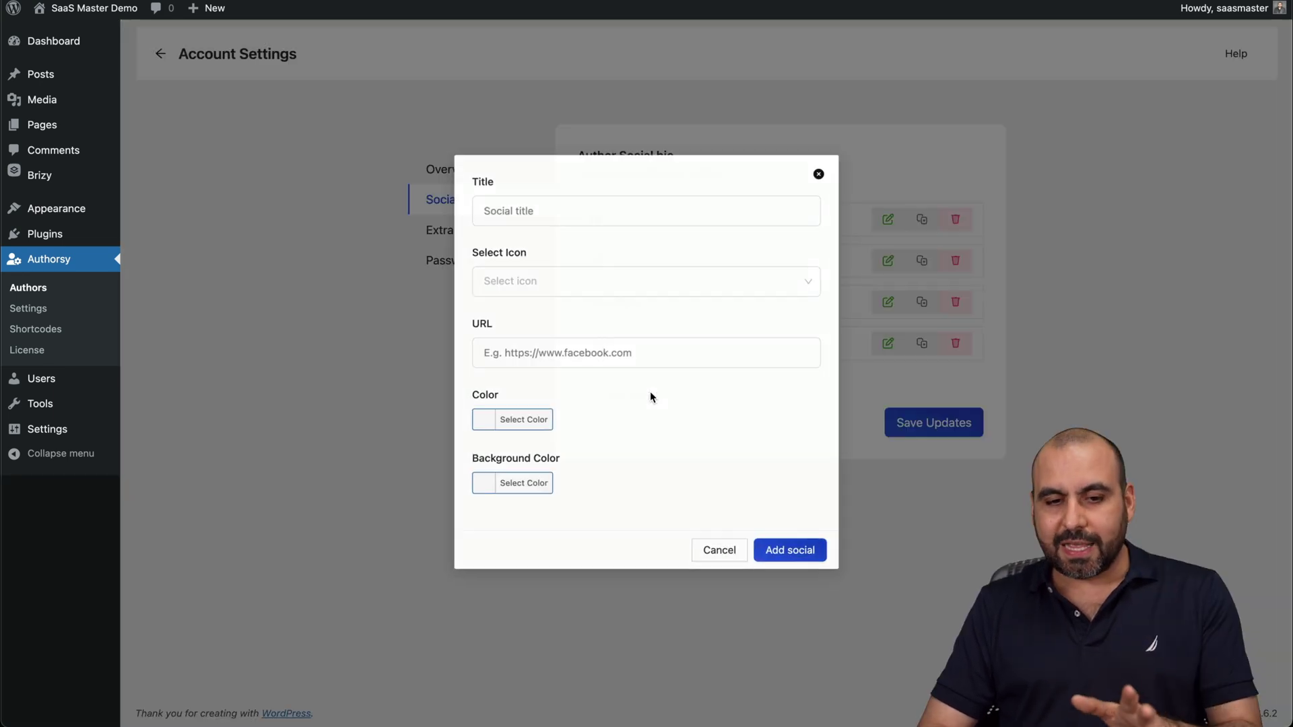
{"action": "left_click", "coordinate": [568, 279]}
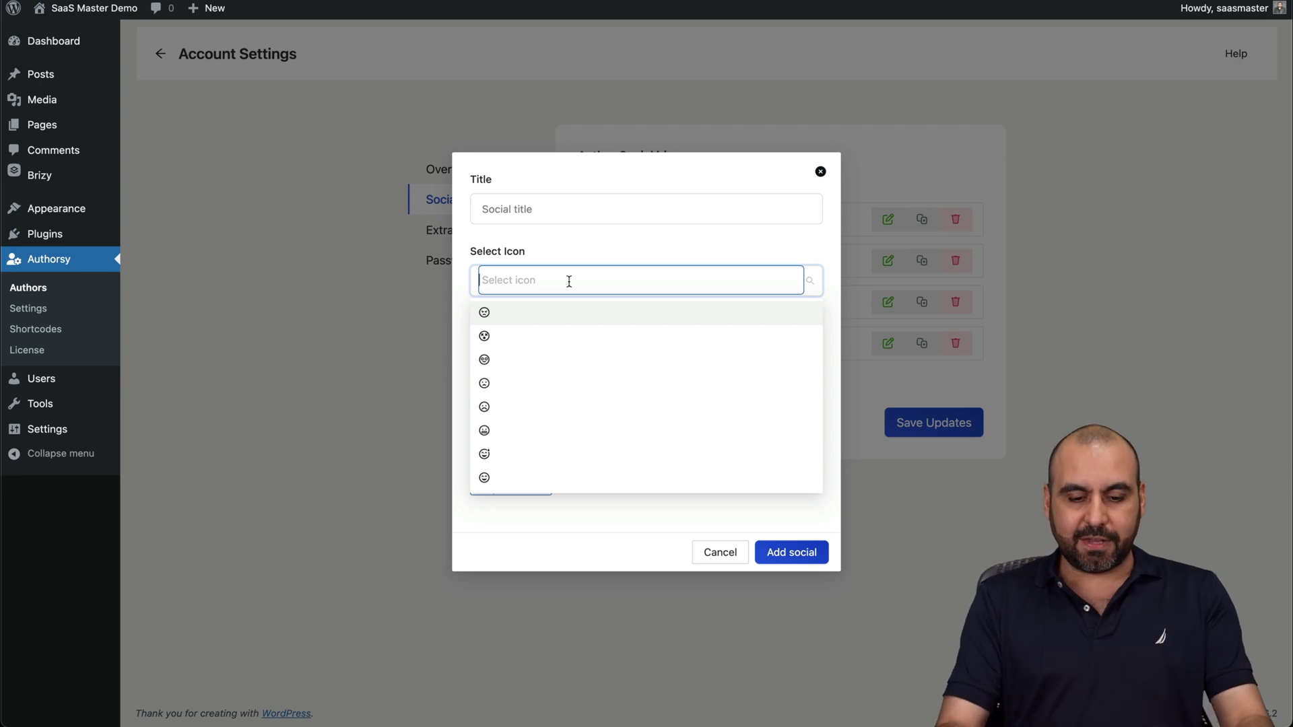
{"action": "type", "text": "fire"}
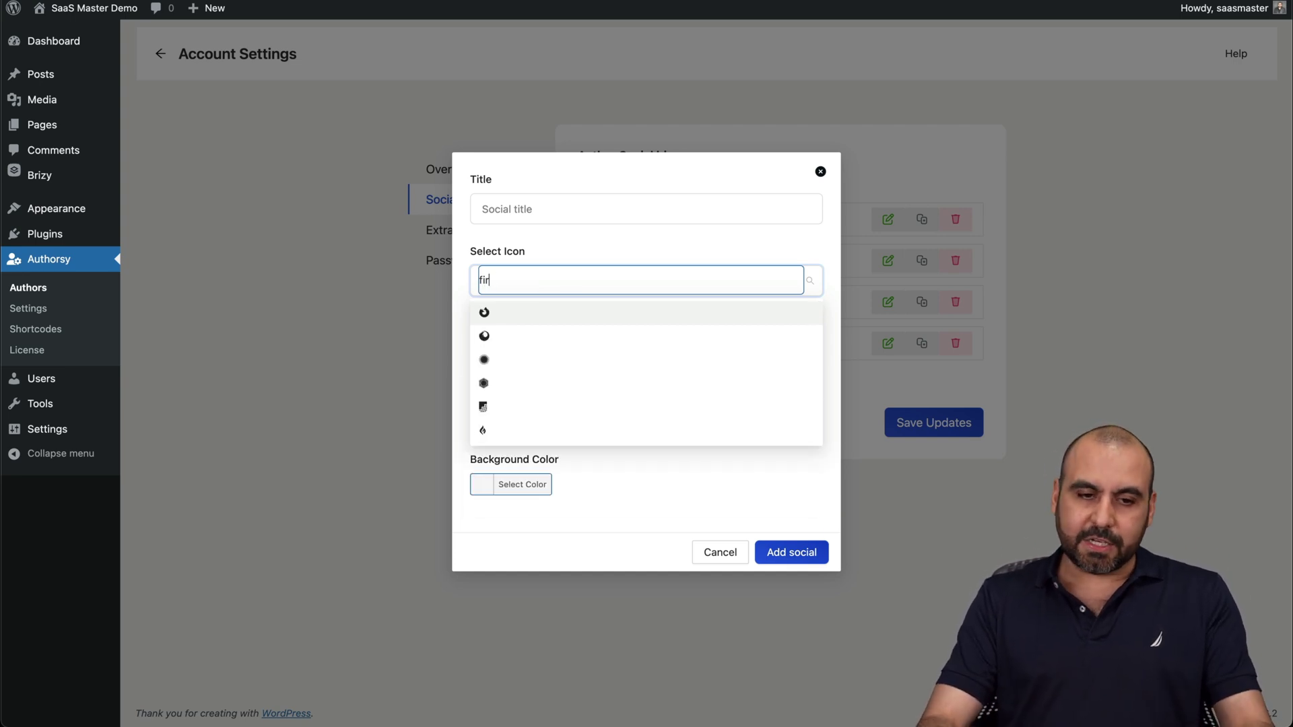
{"action": "key", "text": "BackSpace"}
{"action": "key", "text": "BackSpace"}
{"action": "key", "text": "BackSpace"}
{"action": "type", "text": "faceboo"}
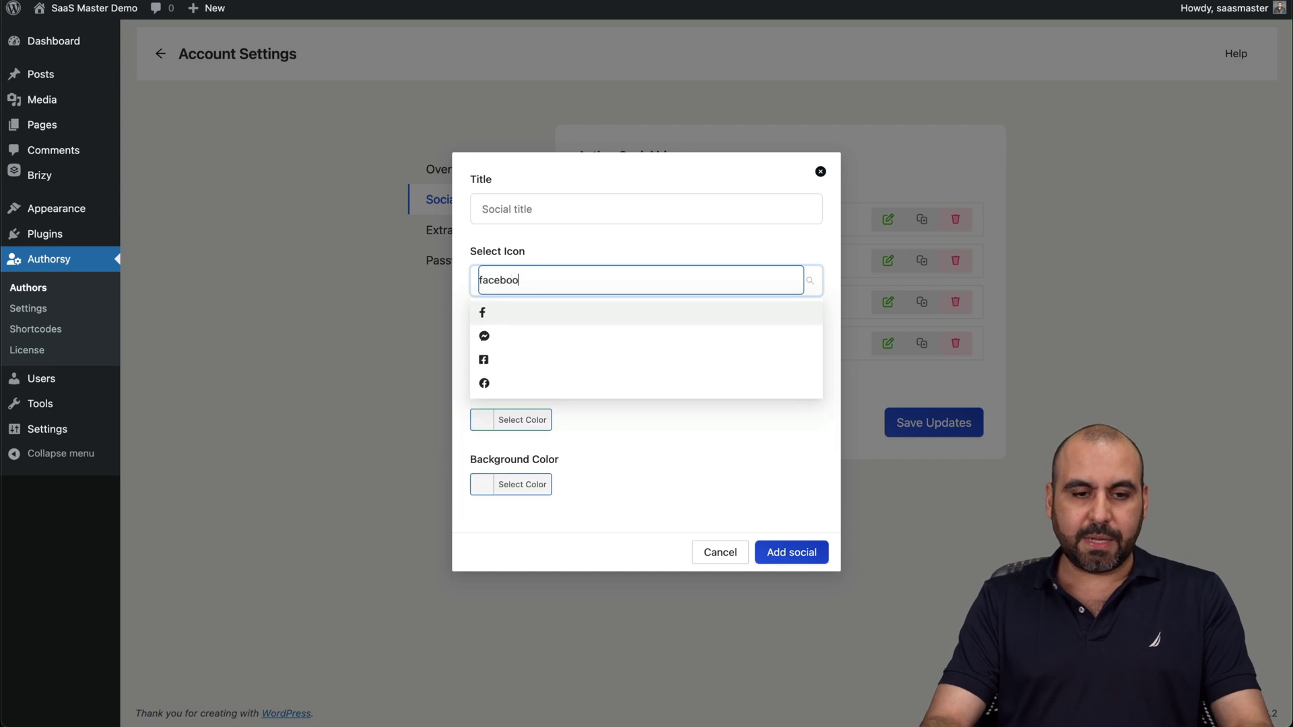
{"action": "key", "text": "BackSpace"}
{"action": "key", "text": "BackSpace"}
{"action": "key", "text": "BackSpace"}
{"action": "key", "text": "BackSpace"}
{"action": "key", "text": "BackSpace"}
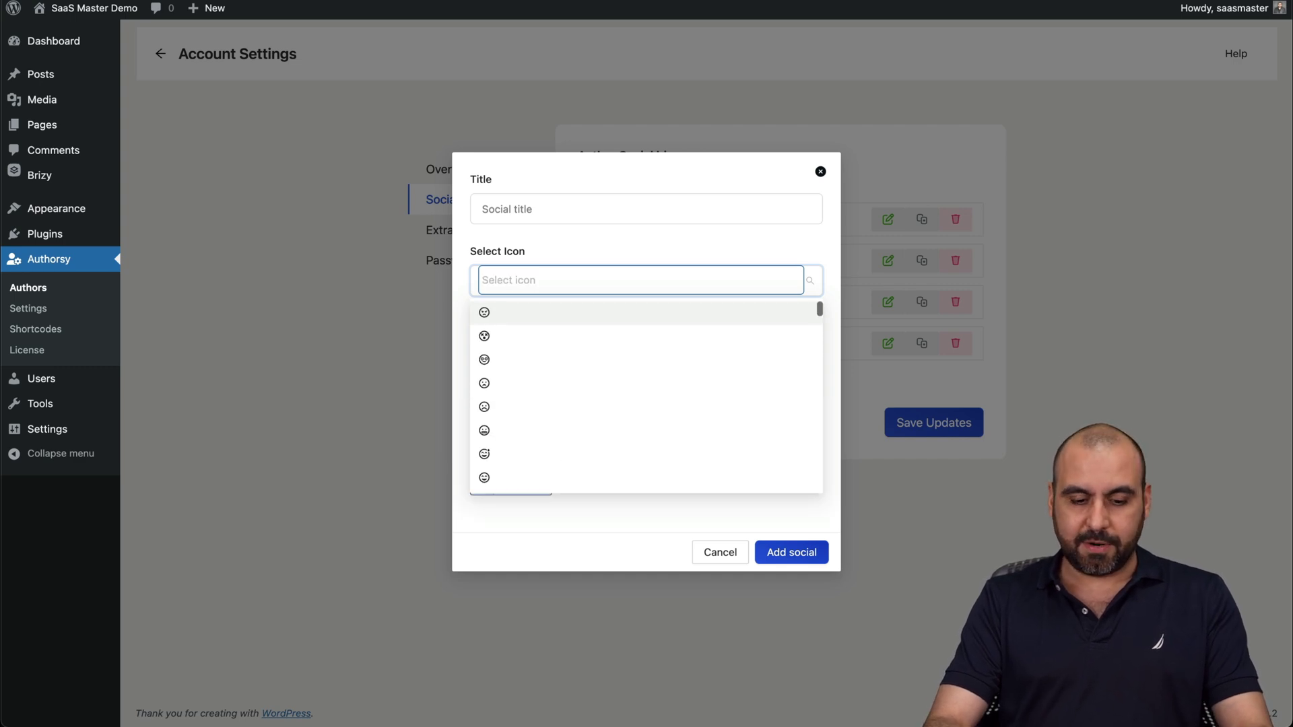
Search 'git', pick the git wordmark icon, then discard the link without adding it.
{"action": "type", "text": "git"}
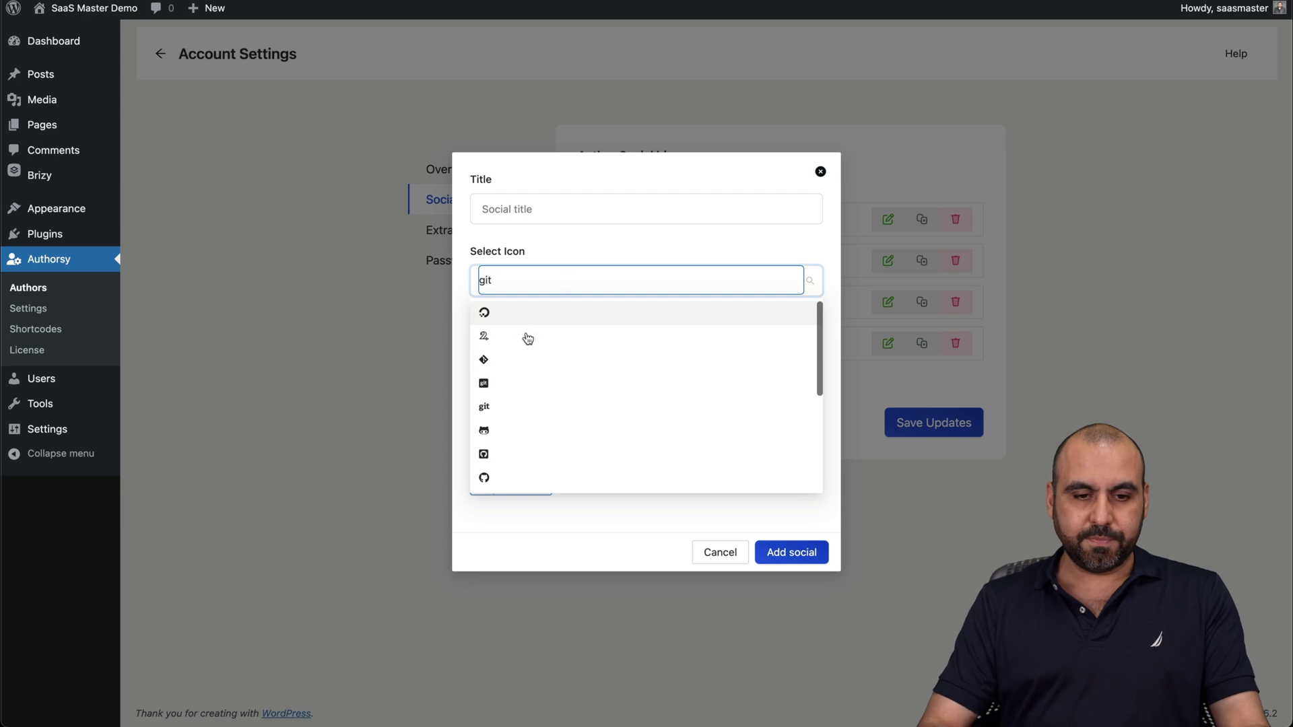
{"action": "scroll", "coordinate": [528, 402], "scroll_direction": "down", "scroll_amount": 3}
{"action": "scroll", "coordinate": [525, 397], "scroll_direction": "up", "scroll_amount": 3}
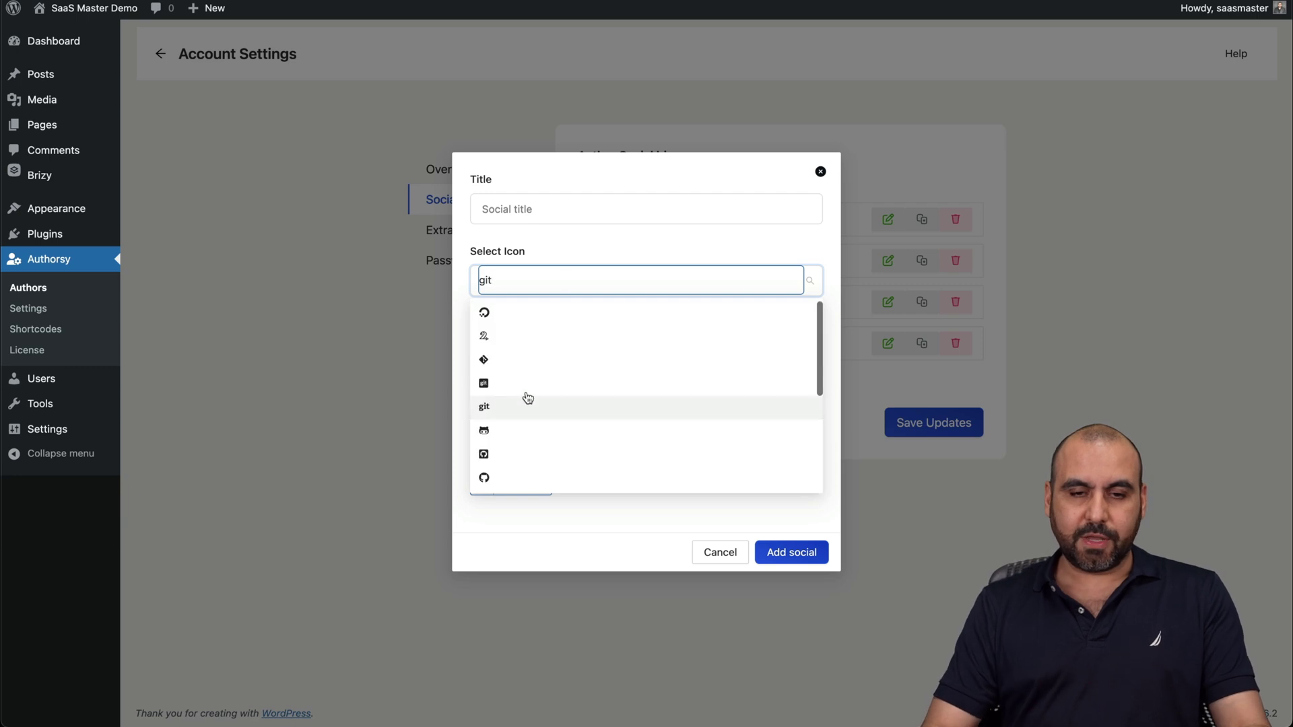
{"action": "double_click", "coordinate": [542, 276]}
{"action": "key", "text": "BackSpace"}
{"action": "type", "text": "gi"}
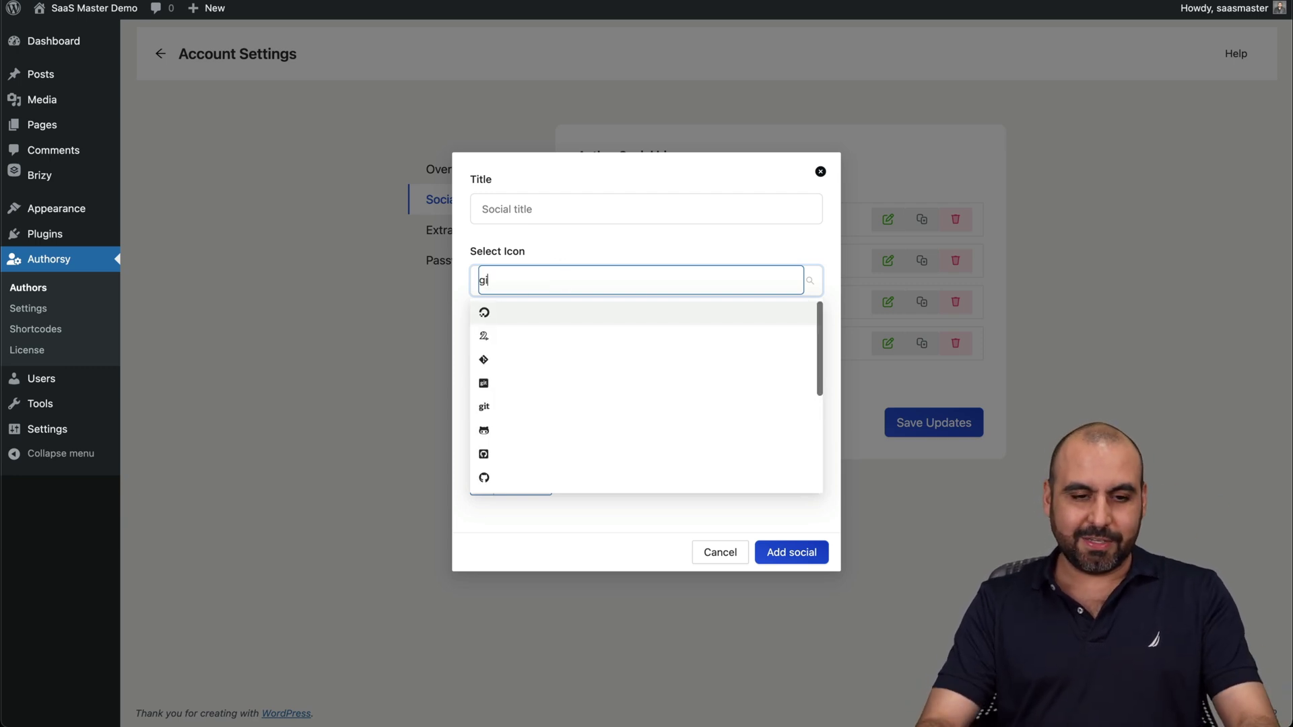
{"action": "left_click", "coordinate": [502, 407]}
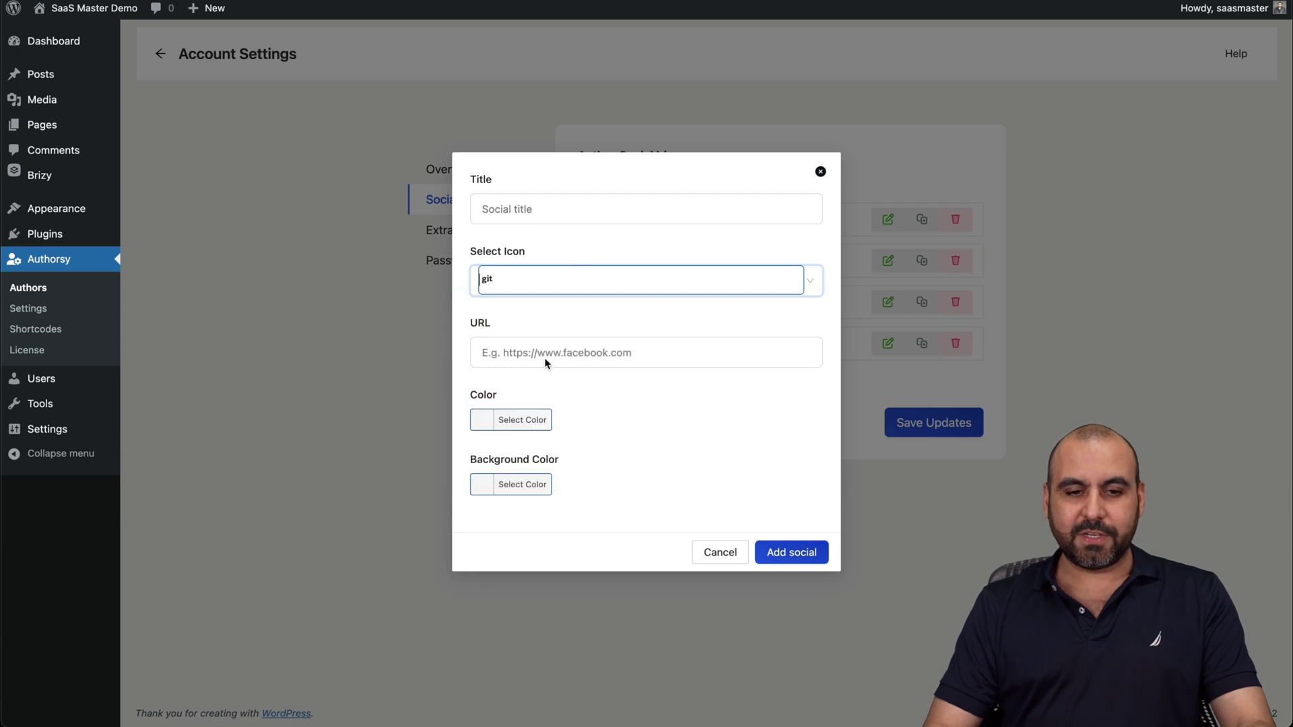
{"action": "left_click", "coordinate": [519, 345]}
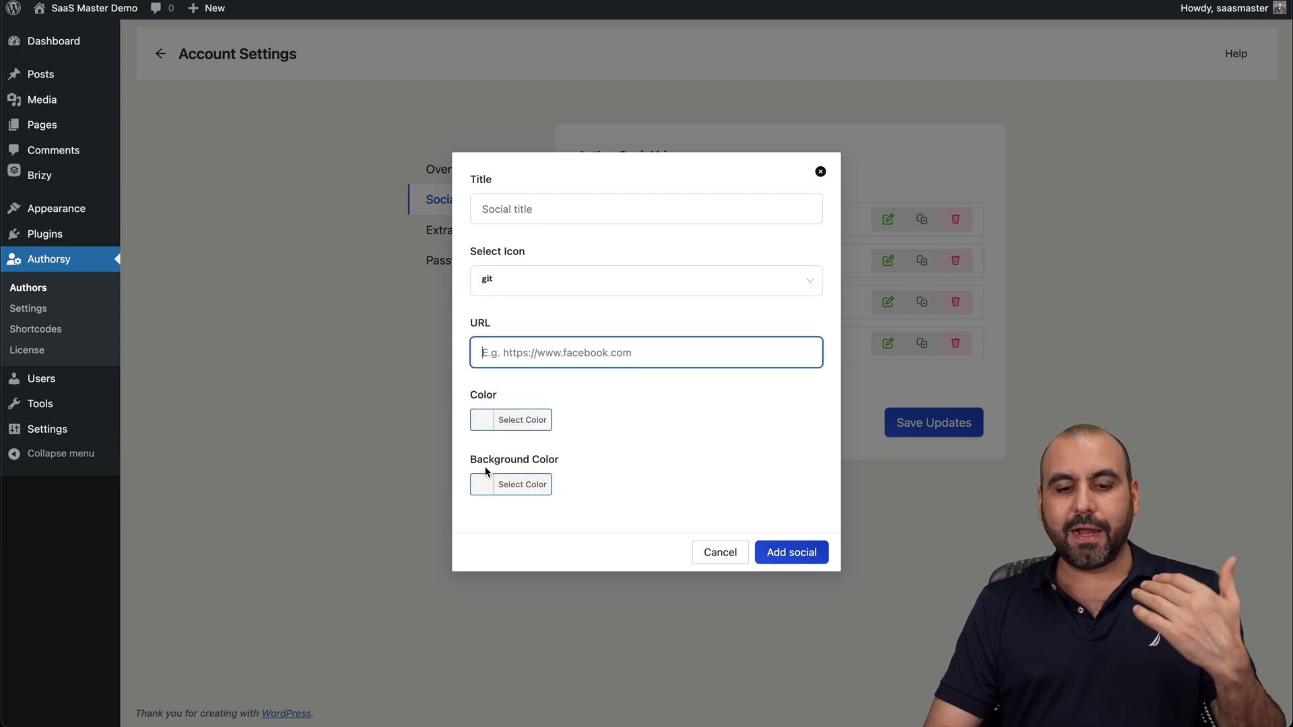
{"action": "left_click", "coordinate": [739, 558]}
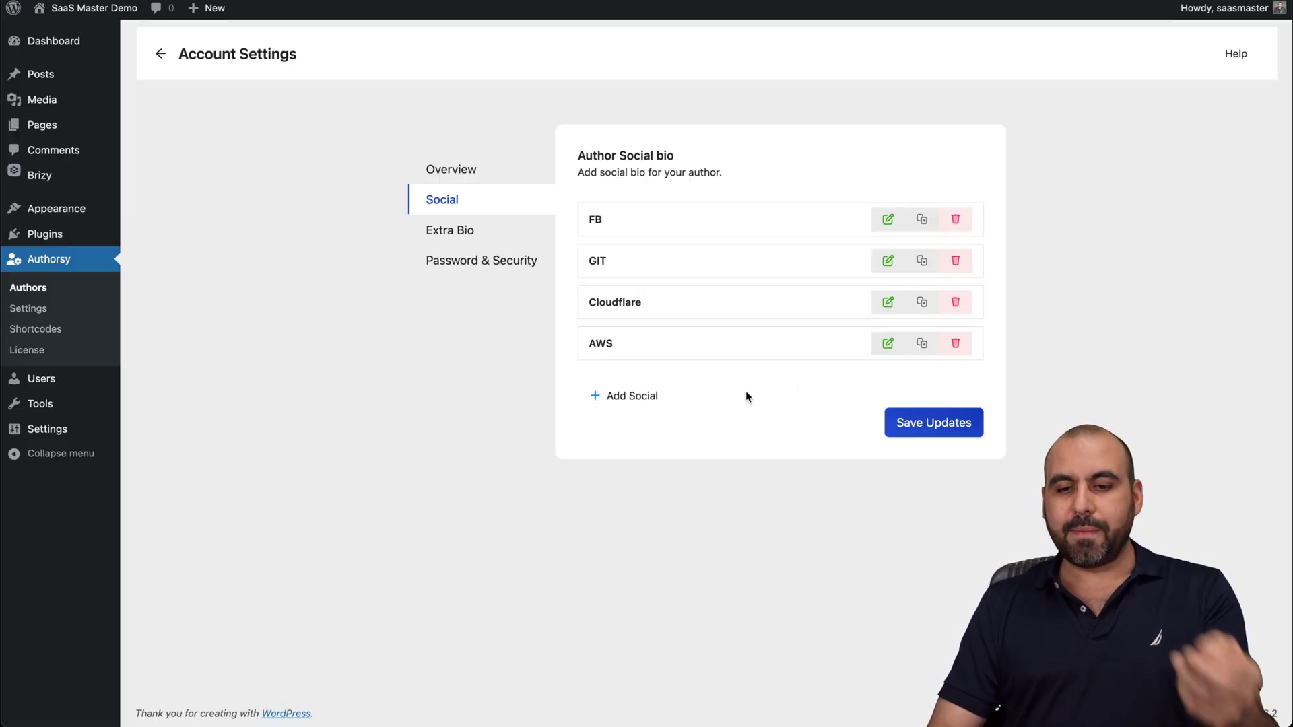
Save the author's updates, then preview and cancel a new Extra Bio entry.
{"action": "left_click", "coordinate": [910, 432]}
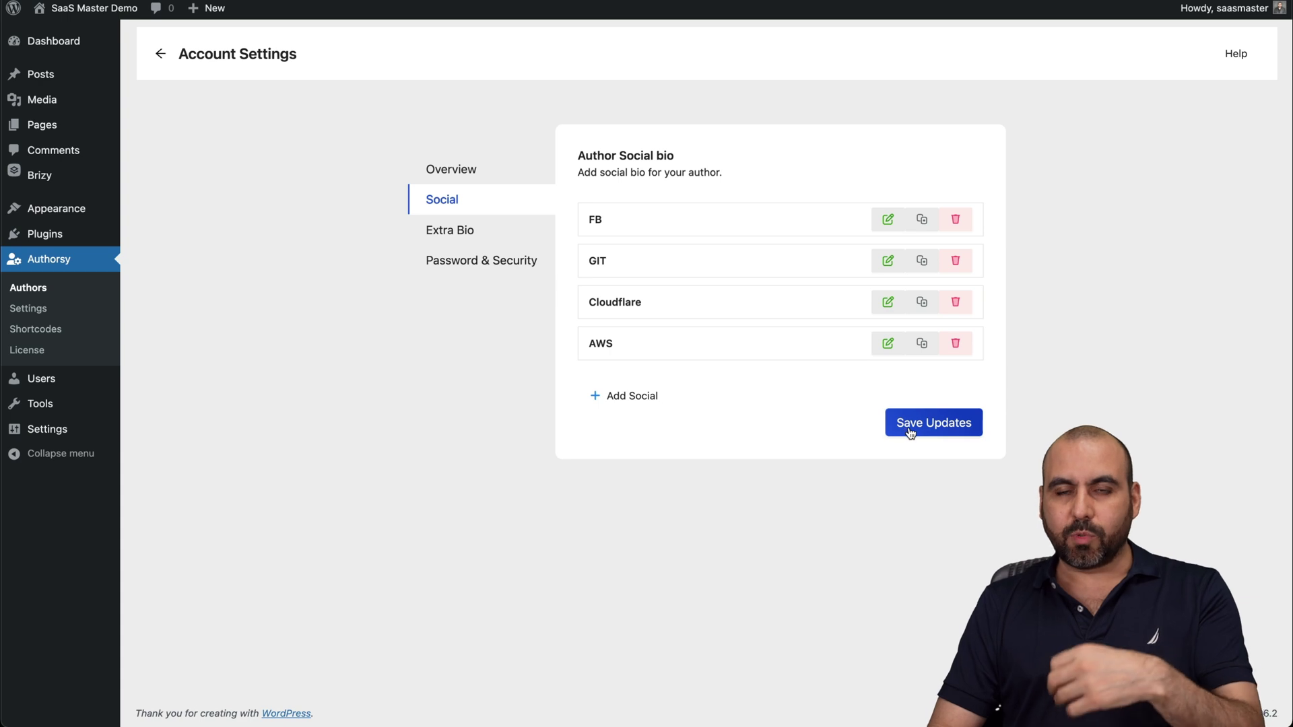
{"action": "left_click", "coordinate": [479, 238]}
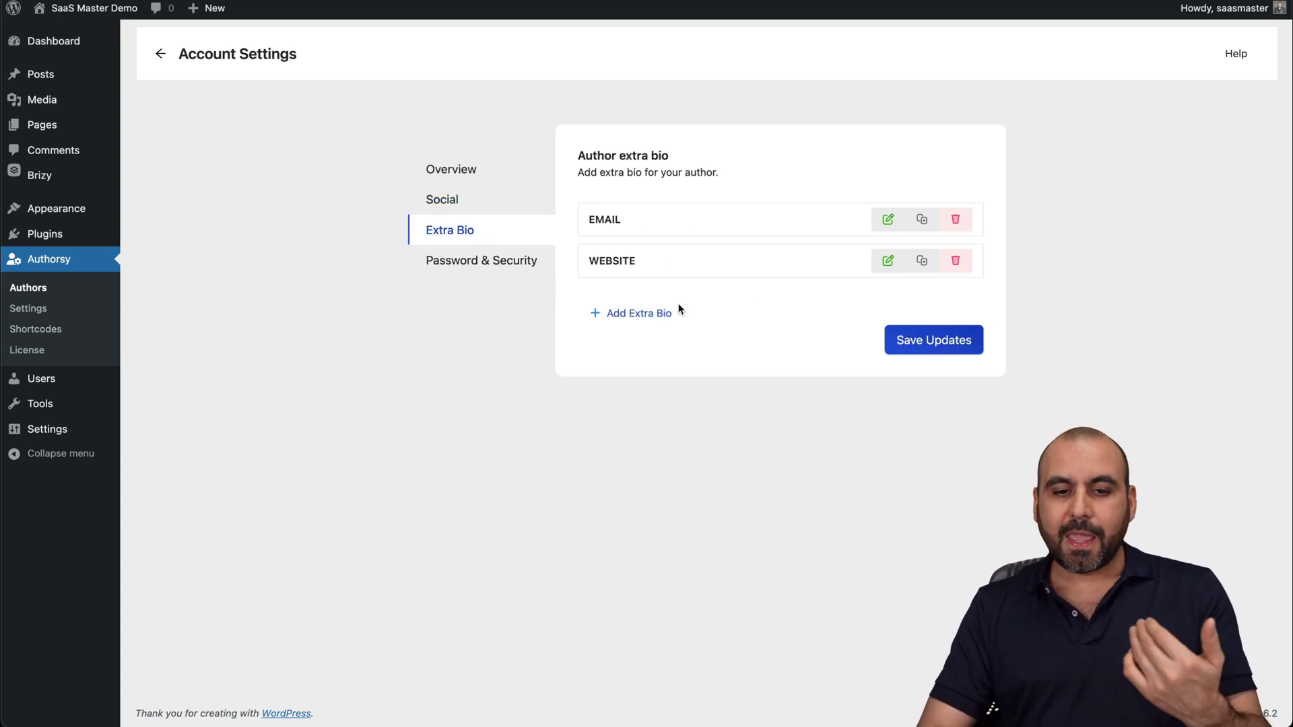
{"action": "left_click", "coordinate": [648, 314]}
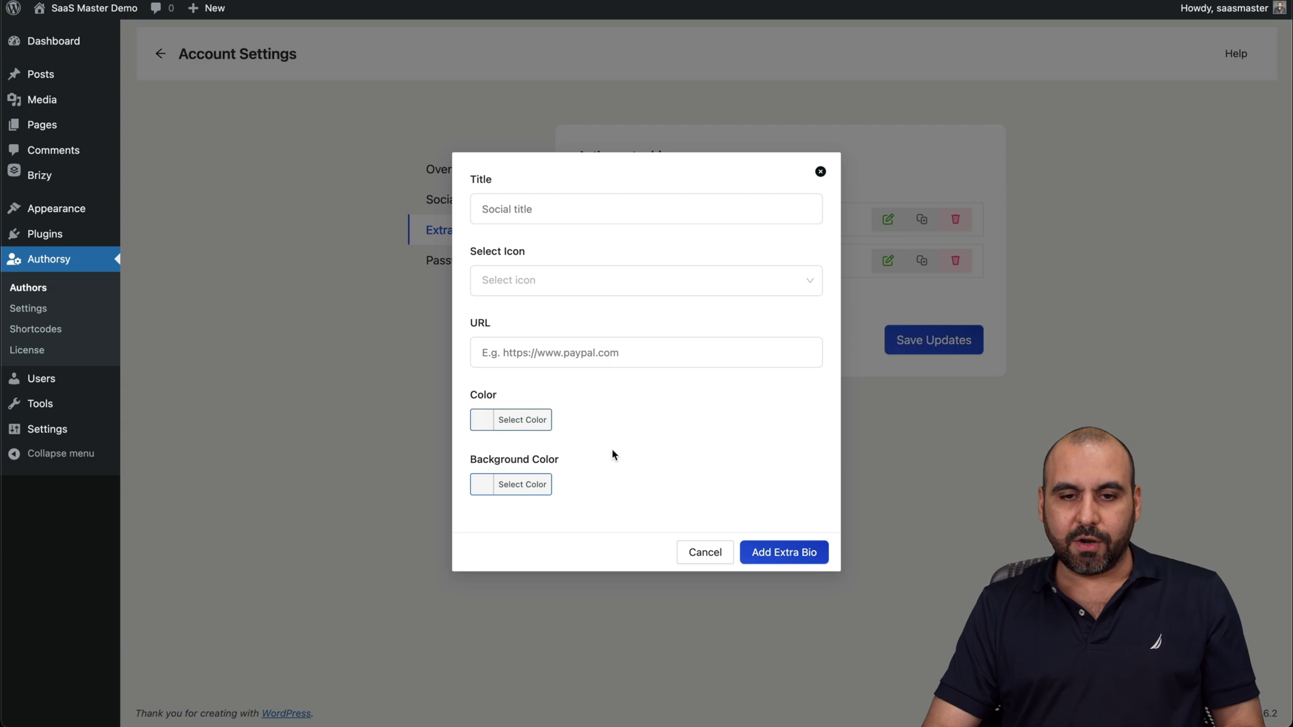
{"action": "left_click", "coordinate": [632, 280]}
{"action": "left_click", "coordinate": [820, 172]}
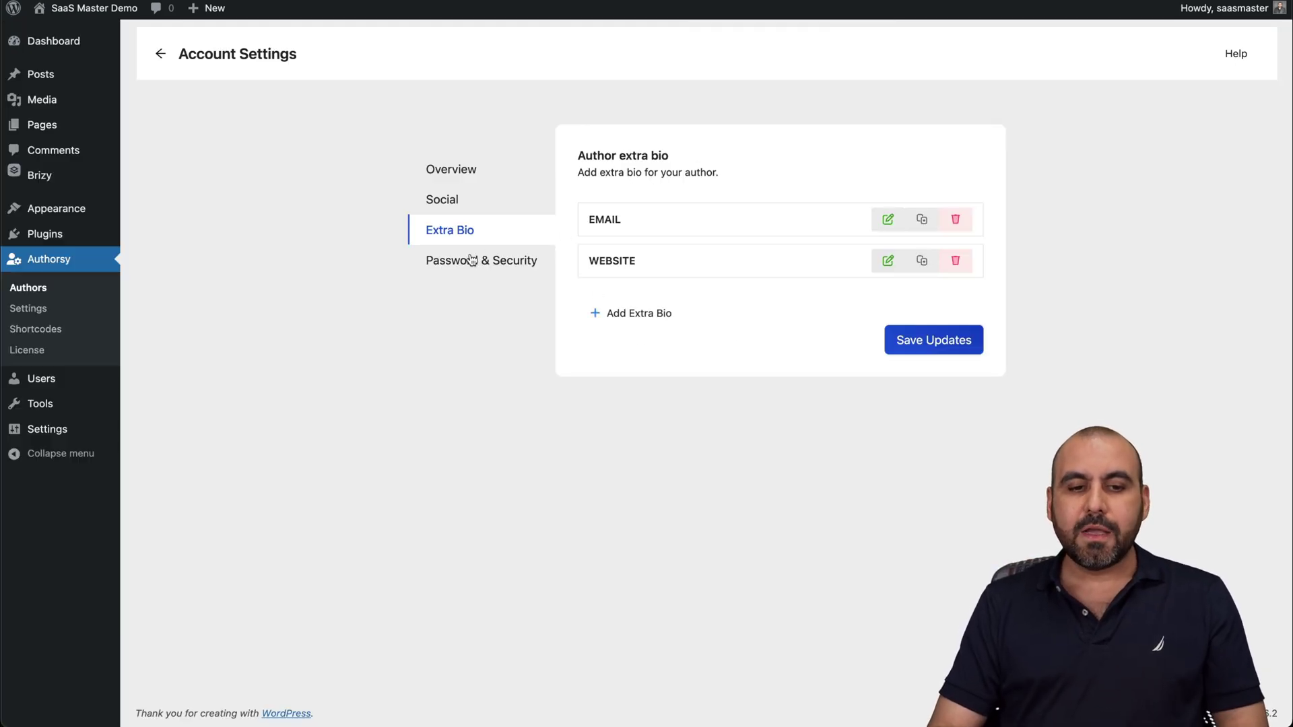
View Password & Security, then open Authorsy Settings' Author Box Layouts.
{"action": "left_click", "coordinate": [472, 261]}
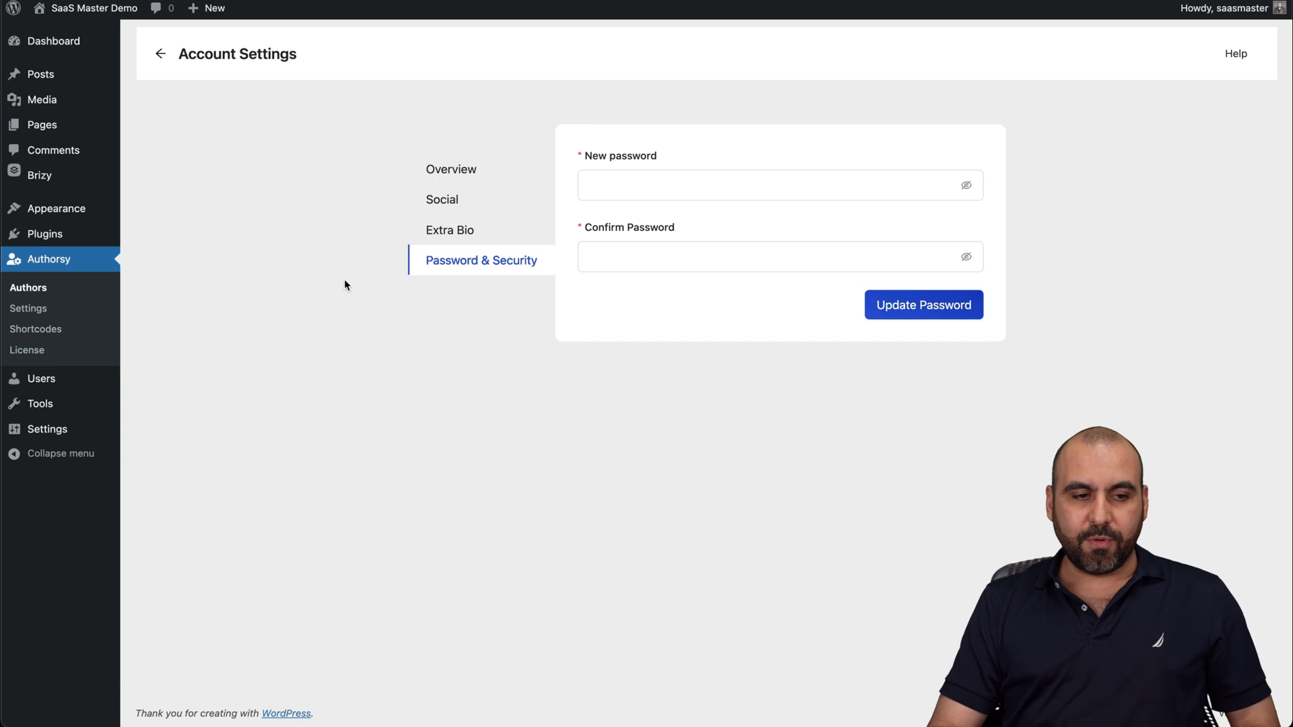
{"action": "left_click", "coordinate": [56, 311]}
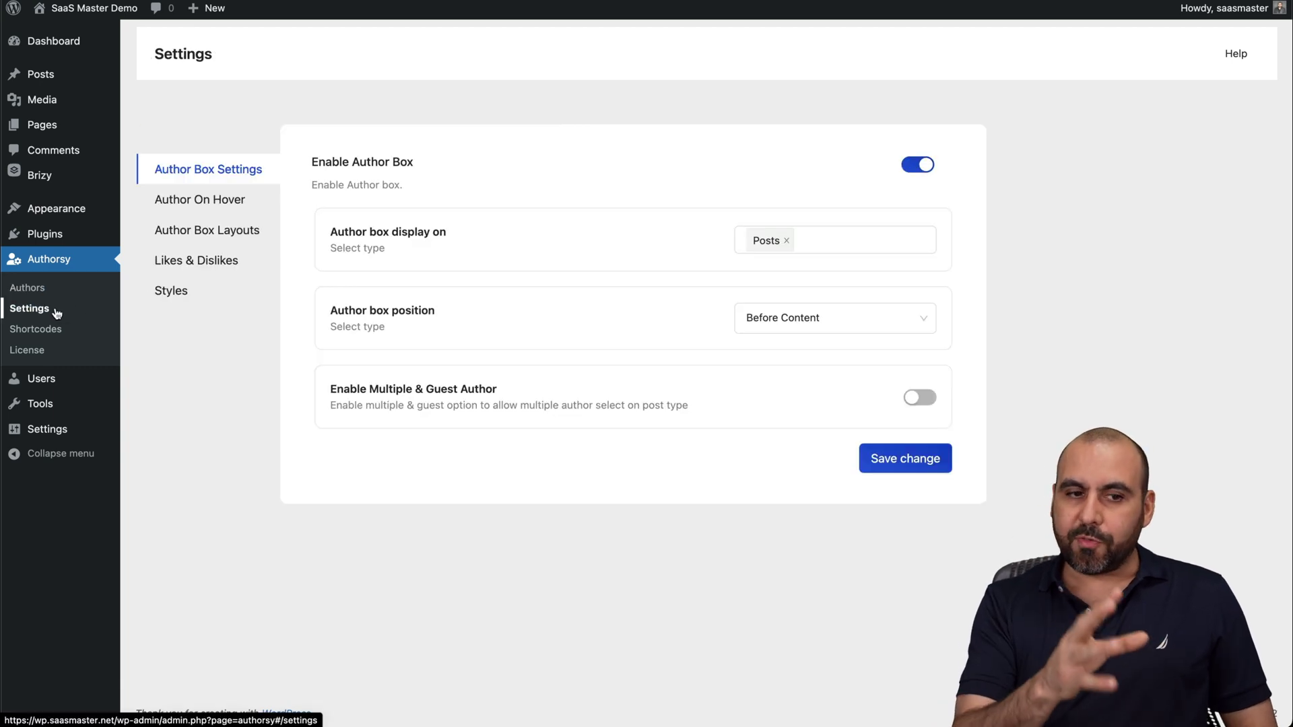
{"action": "left_click", "coordinate": [231, 232]}
Select Box Style 3, save it, and reload the post to check the horizontal author box.
{"action": "mouse_move", "coordinate": [578, 217]}
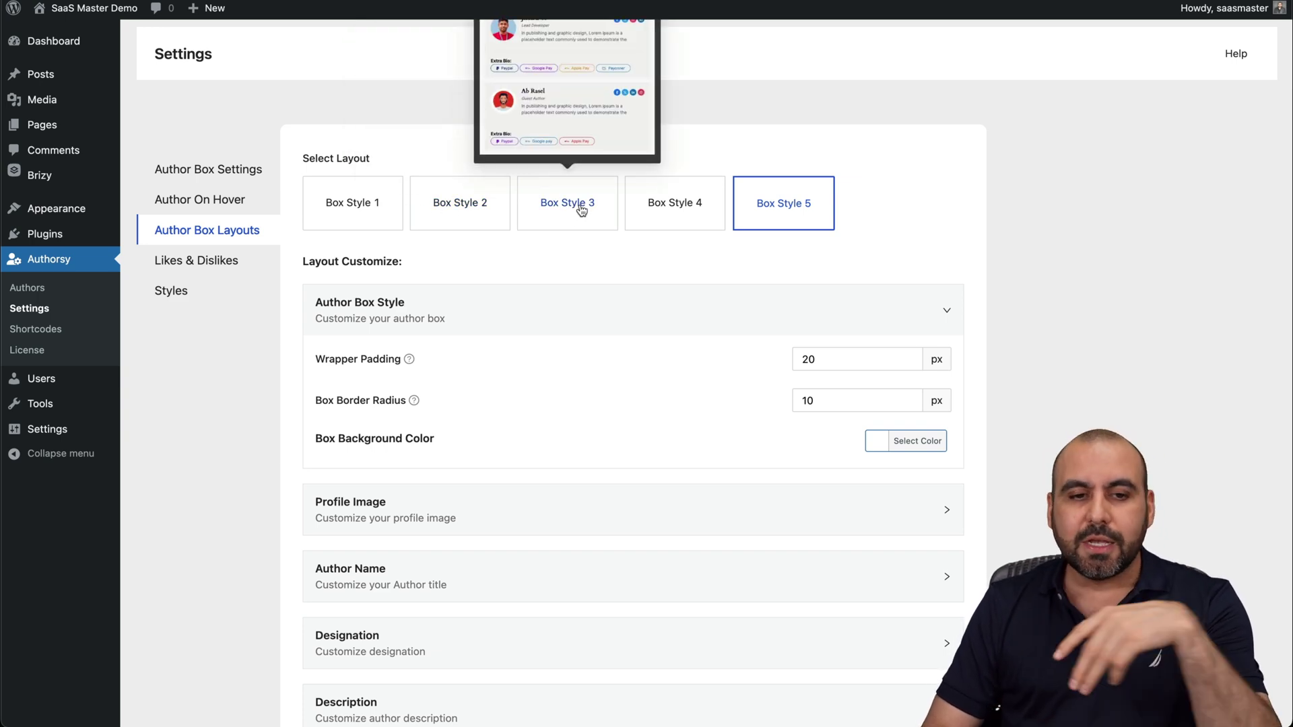
{"action": "left_click", "coordinate": [581, 211]}
{"action": "scroll", "coordinate": [901, 560], "scroll_direction": "down", "scroll_amount": 5}
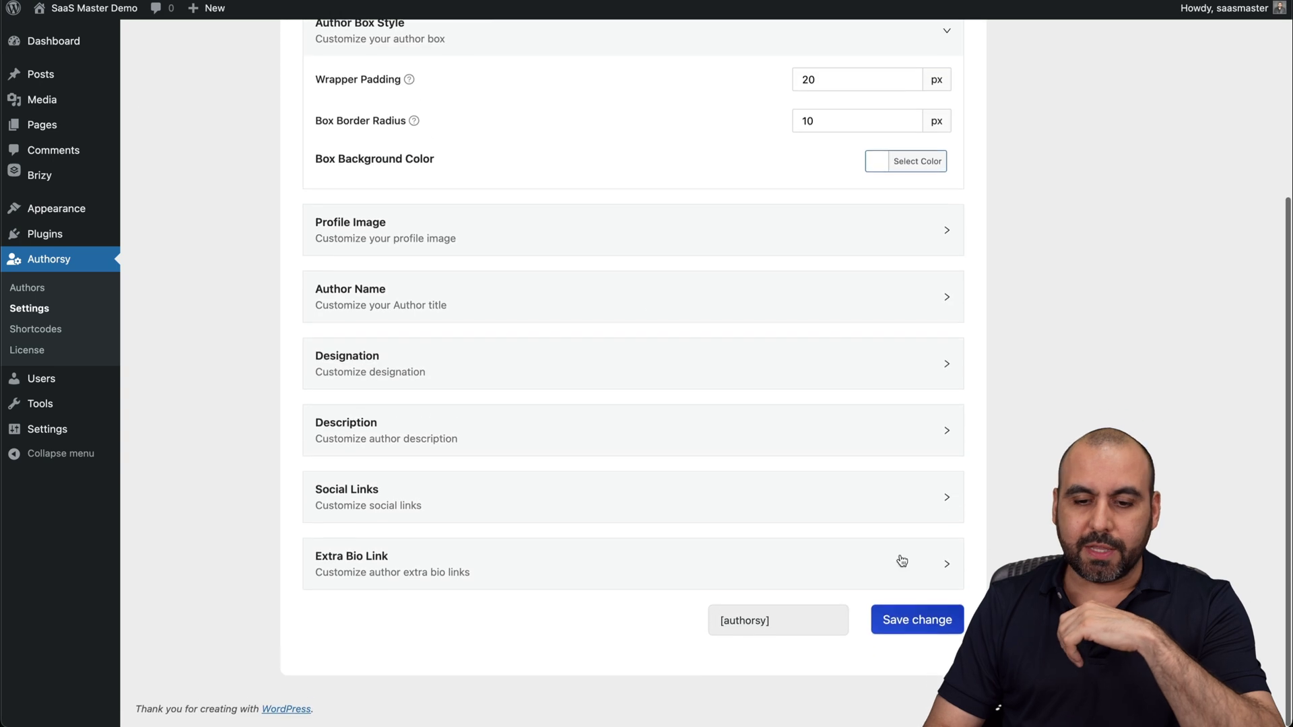
{"action": "left_click", "coordinate": [934, 623]}
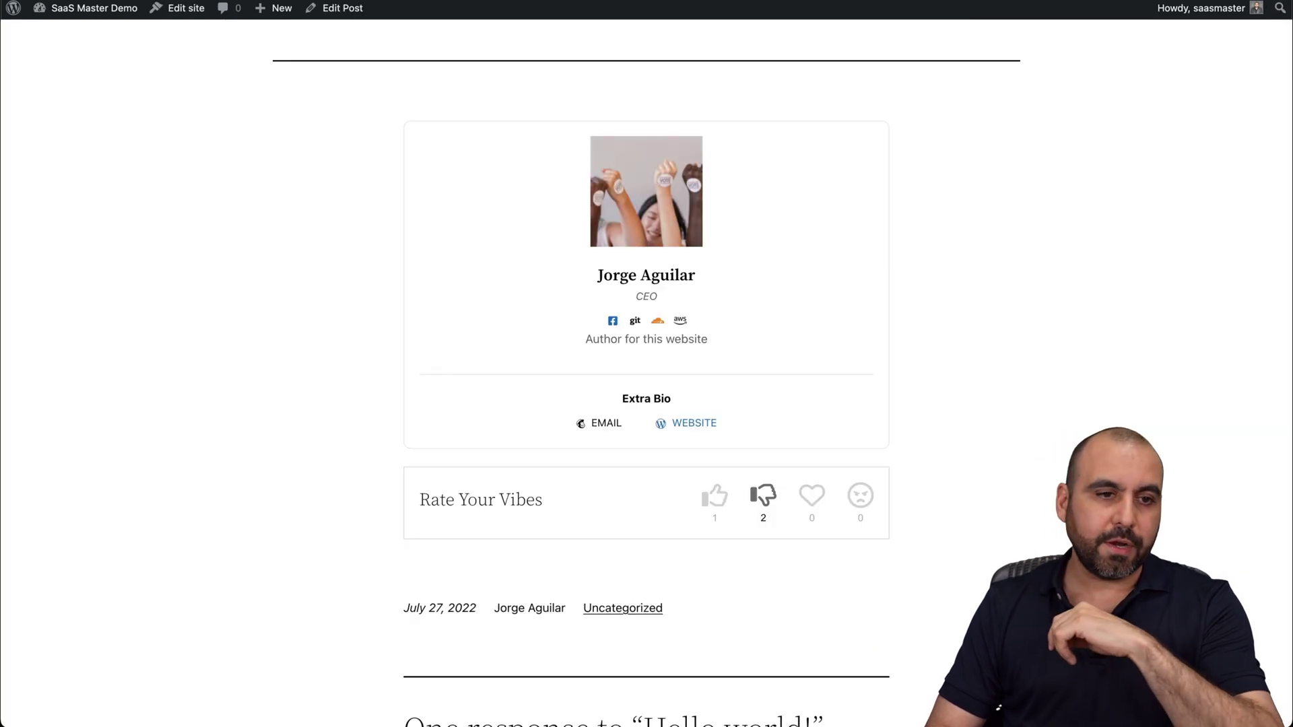
{"action": "key", "text": "super+r"}
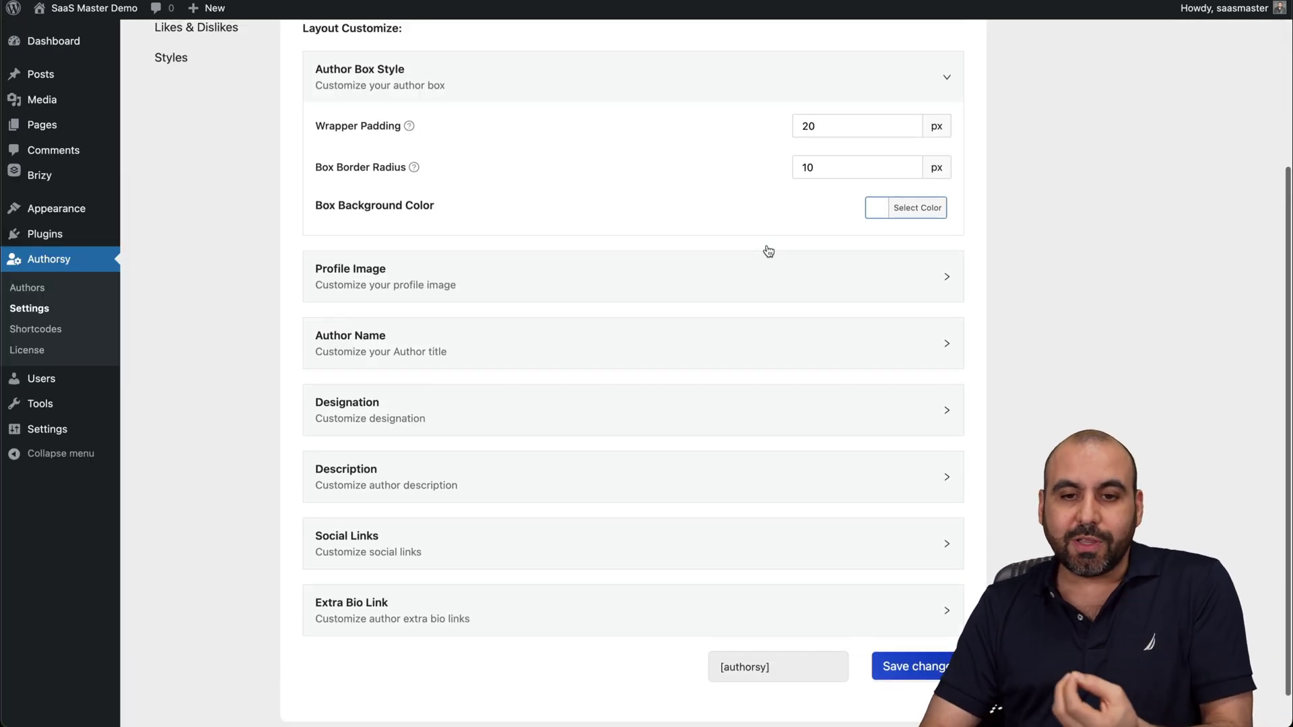
{"action": "scroll", "coordinate": [769, 251], "scroll_direction": "up", "scroll_amount": 3}
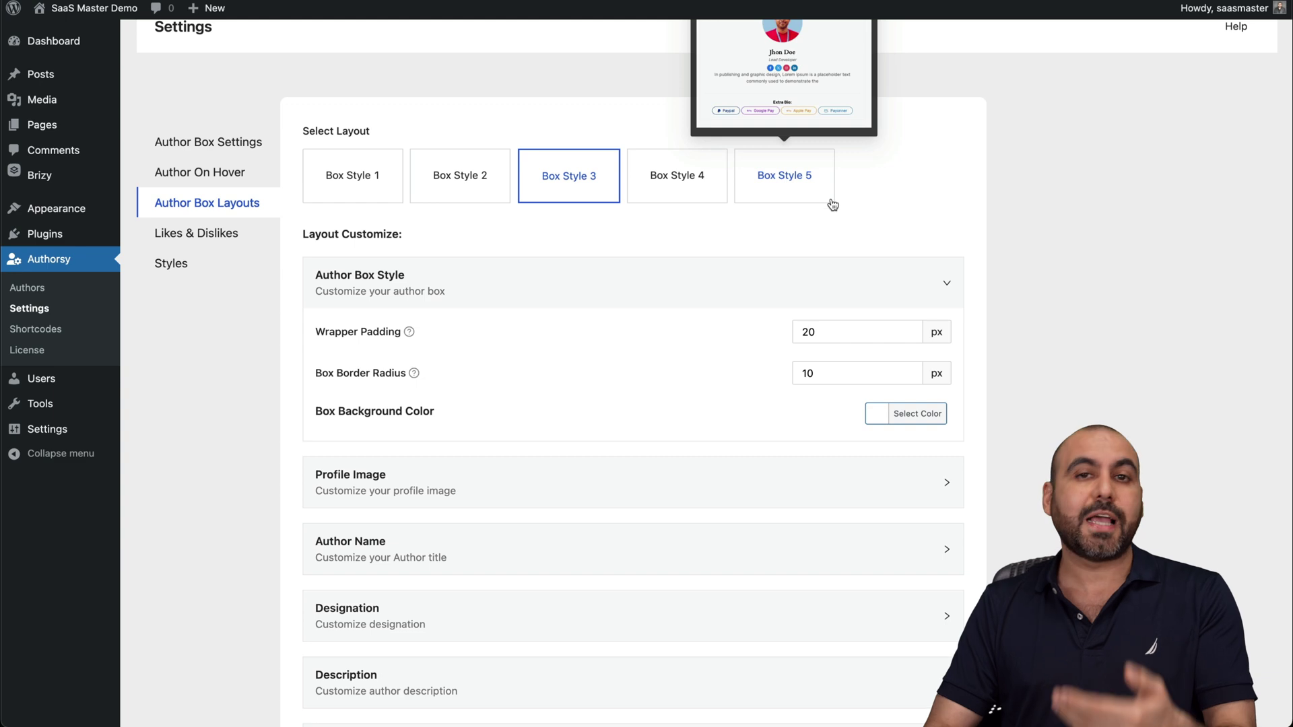
{"action": "scroll", "coordinate": [827, 222], "scroll_direction": "down", "scroll_amount": 1}
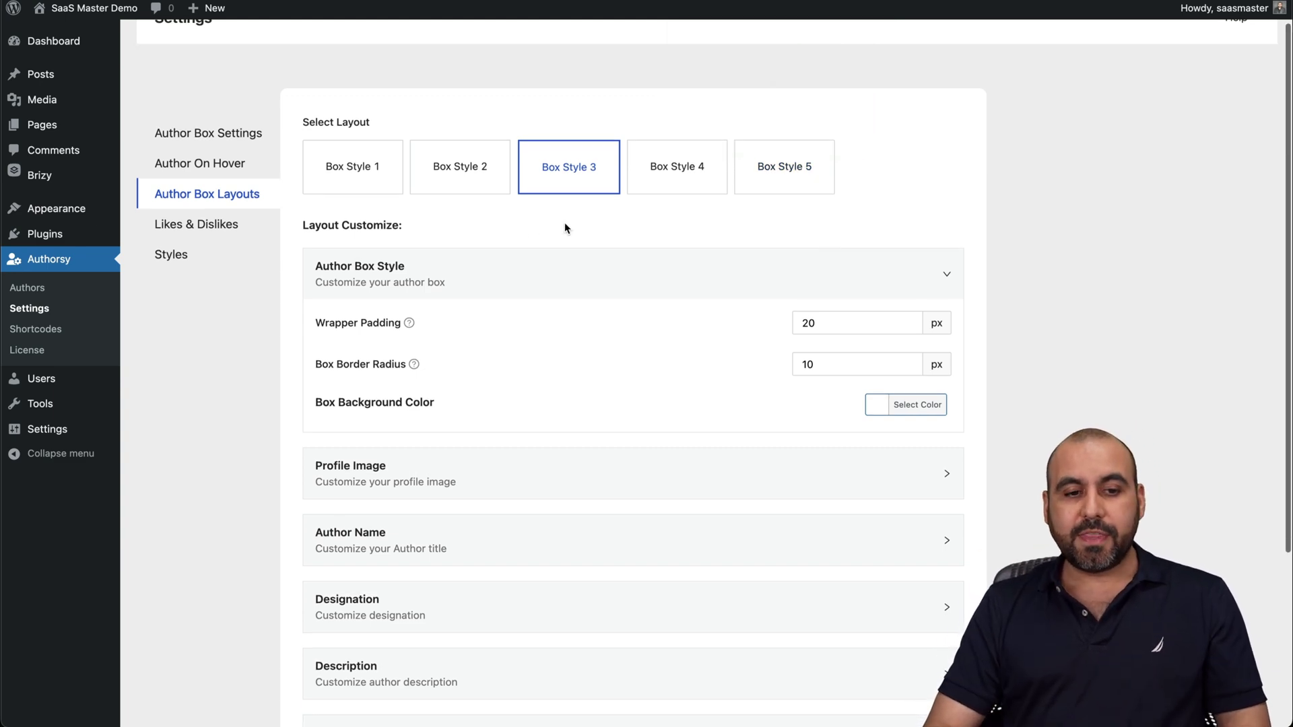
{"action": "scroll", "coordinate": [417, 251], "scroll_direction": "down", "scroll_amount": 3}
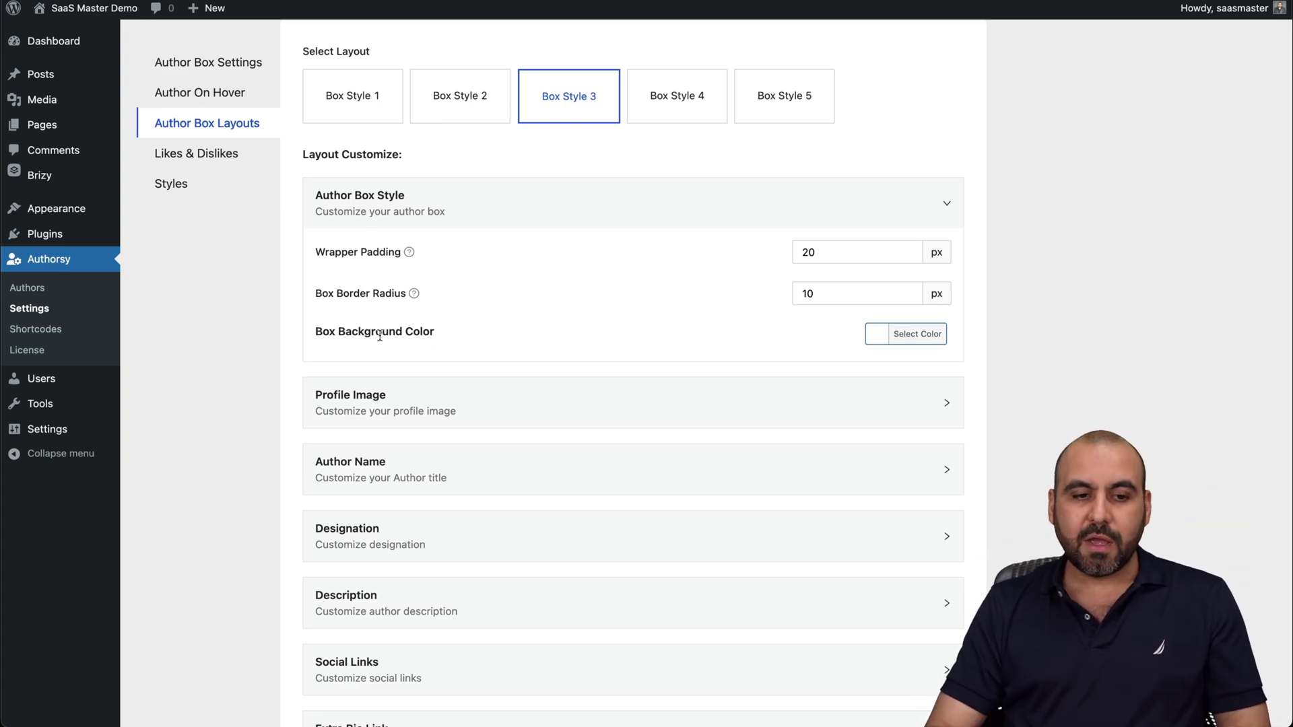
Set the box background to orange #dd9933, save, and reload the post.
{"action": "left_click", "coordinate": [912, 337]}
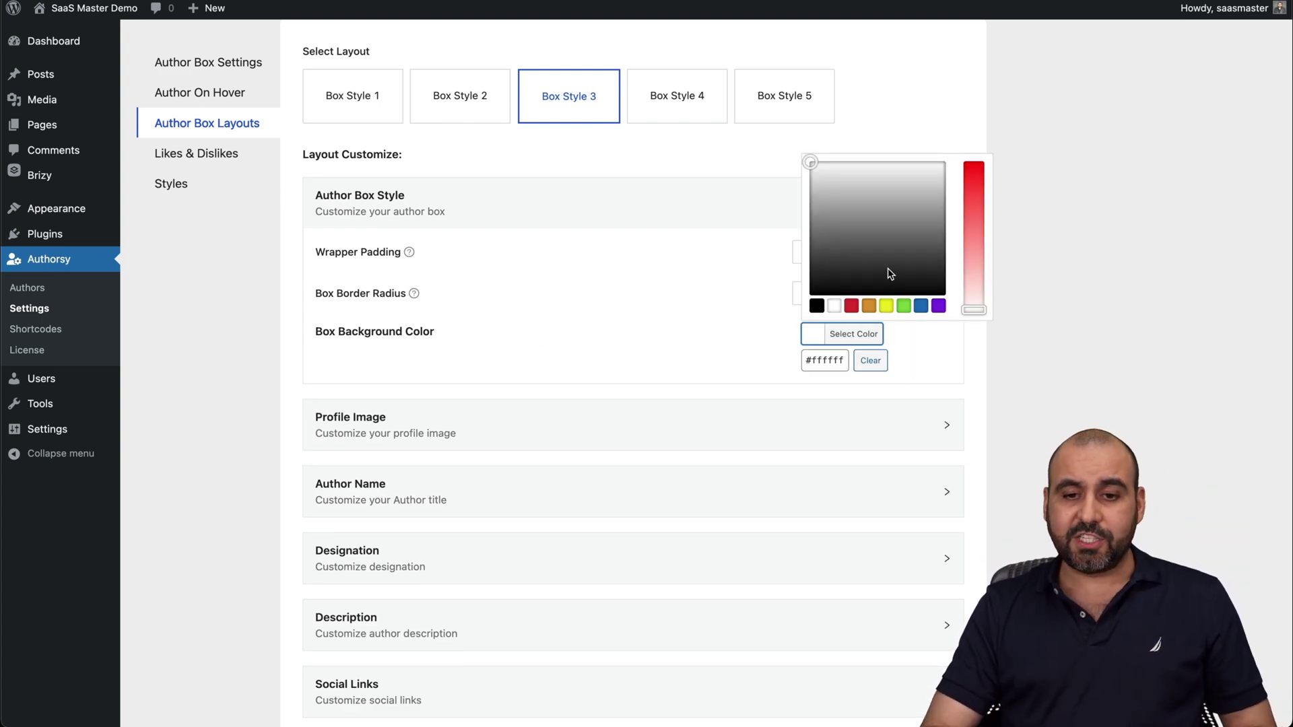
{"action": "left_click", "coordinate": [887, 307]}
{"action": "left_click", "coordinate": [869, 307]}
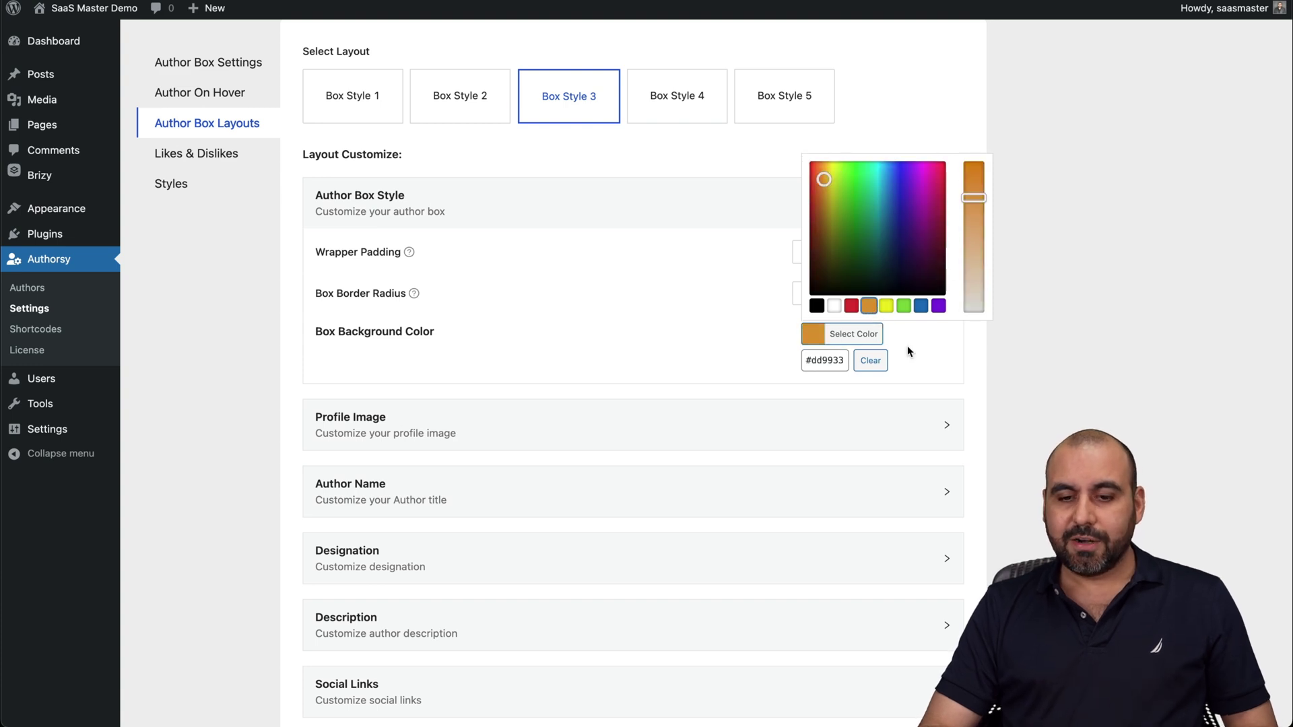
{"action": "scroll", "coordinate": [907, 390], "scroll_direction": "down", "scroll_amount": 5}
{"action": "left_click", "coordinate": [927, 613]}
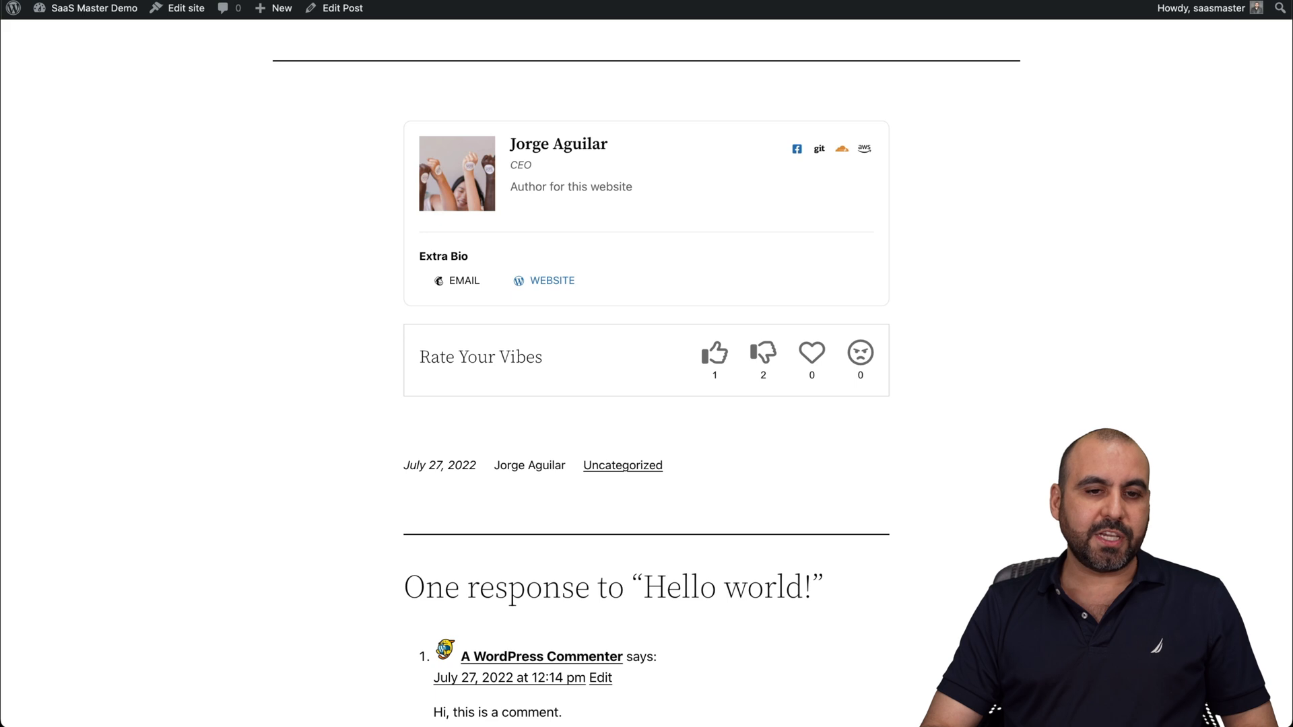
{"action": "key", "text": "super+r"}
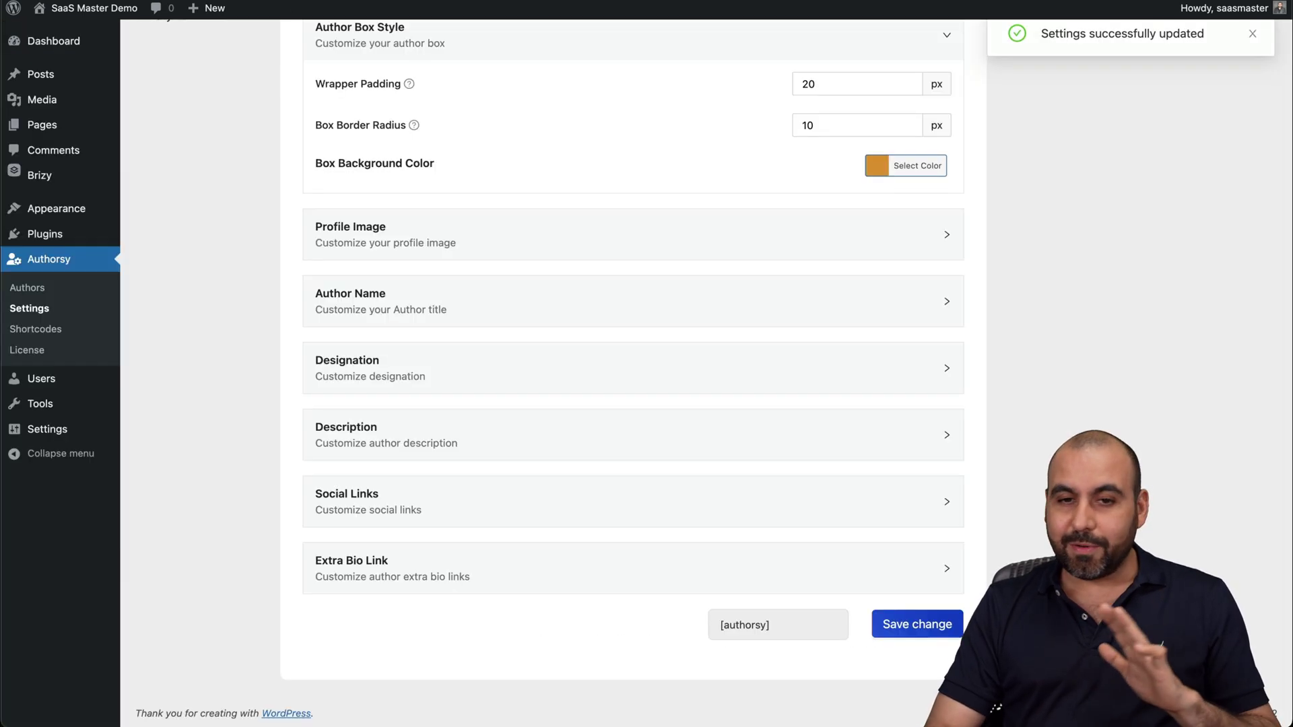
Clear the box background colour, save, and expand the Profile Image options.
{"action": "left_click", "coordinate": [895, 165]}
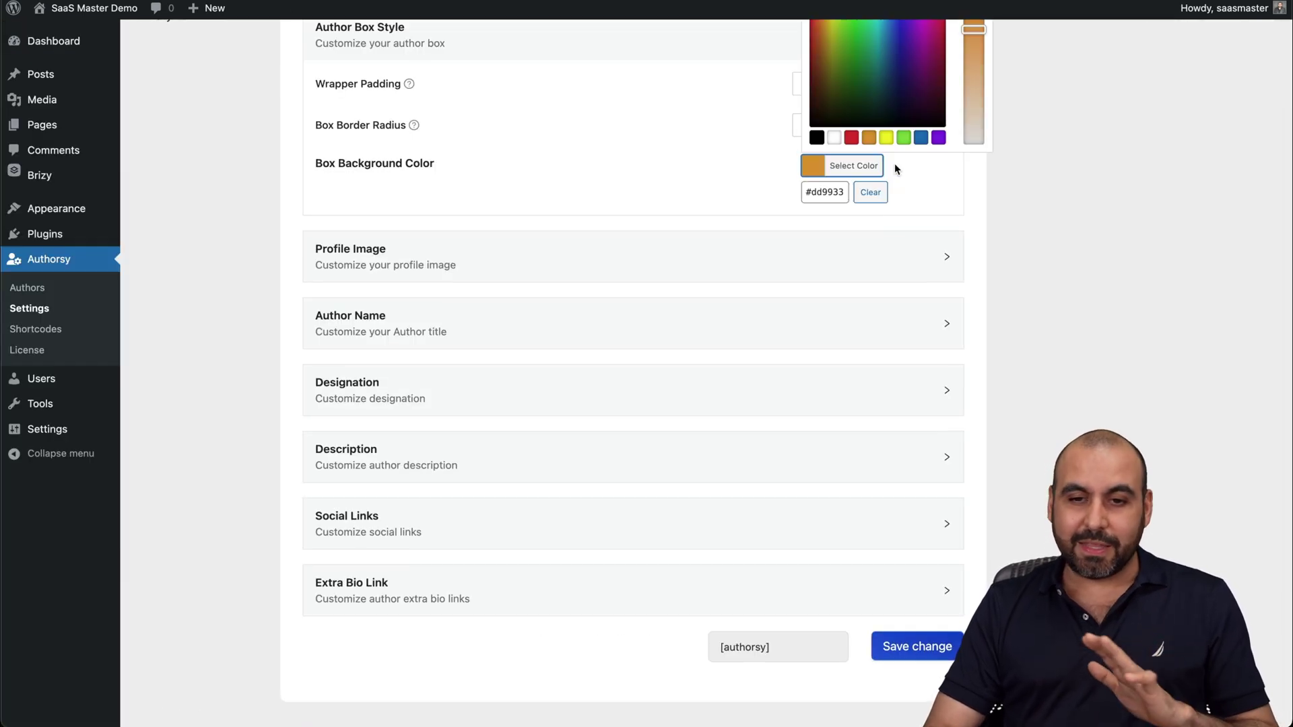
{"action": "left_click", "coordinate": [869, 193]}
{"action": "left_click", "coordinate": [899, 646]}
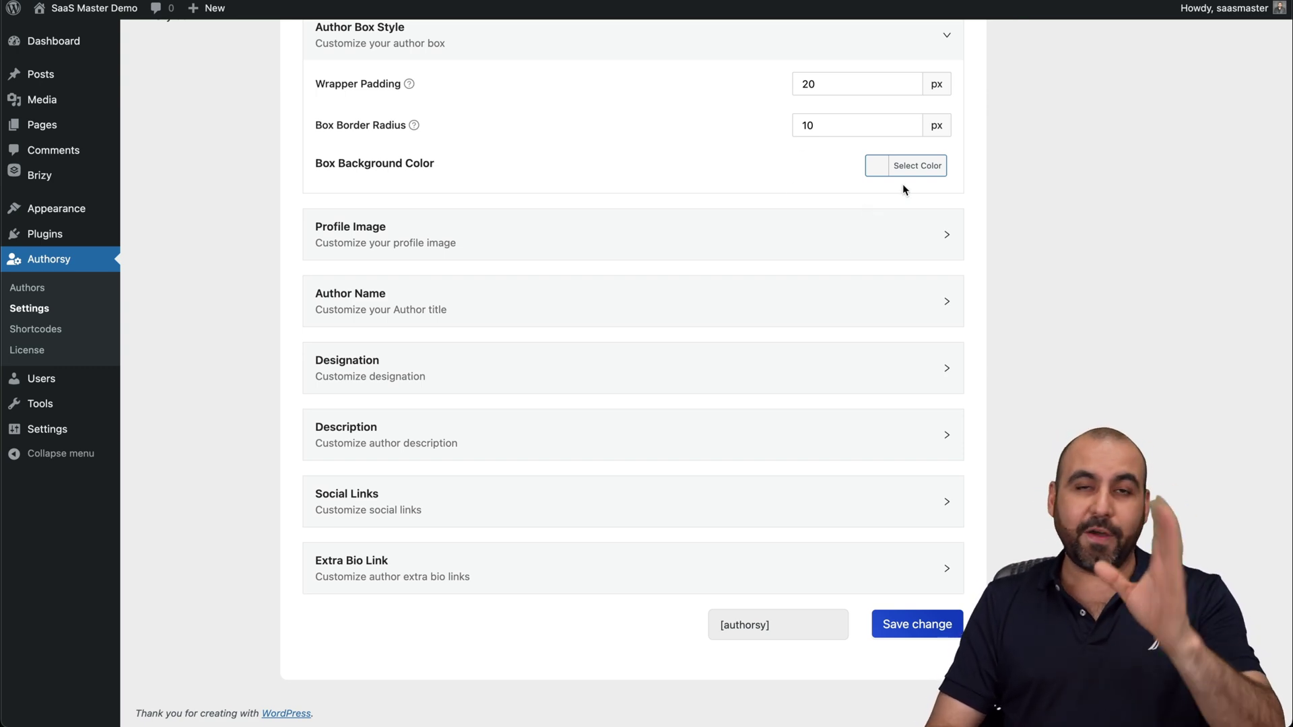
{"action": "left_click", "coordinate": [622, 242]}
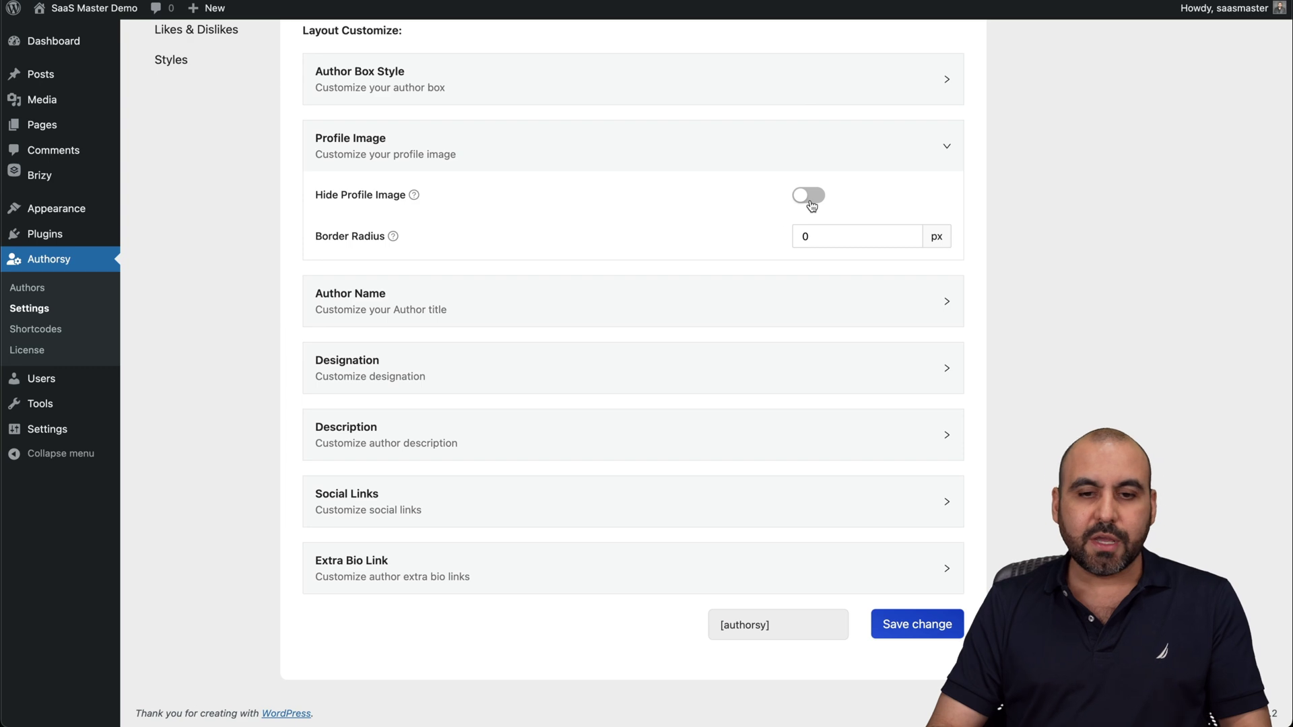
Expand Author Name, Designation, Description, Social Links and Extra Bio Link styling, then save.
{"action": "left_click", "coordinate": [827, 231]}
{"action": "left_click", "coordinate": [658, 299]}
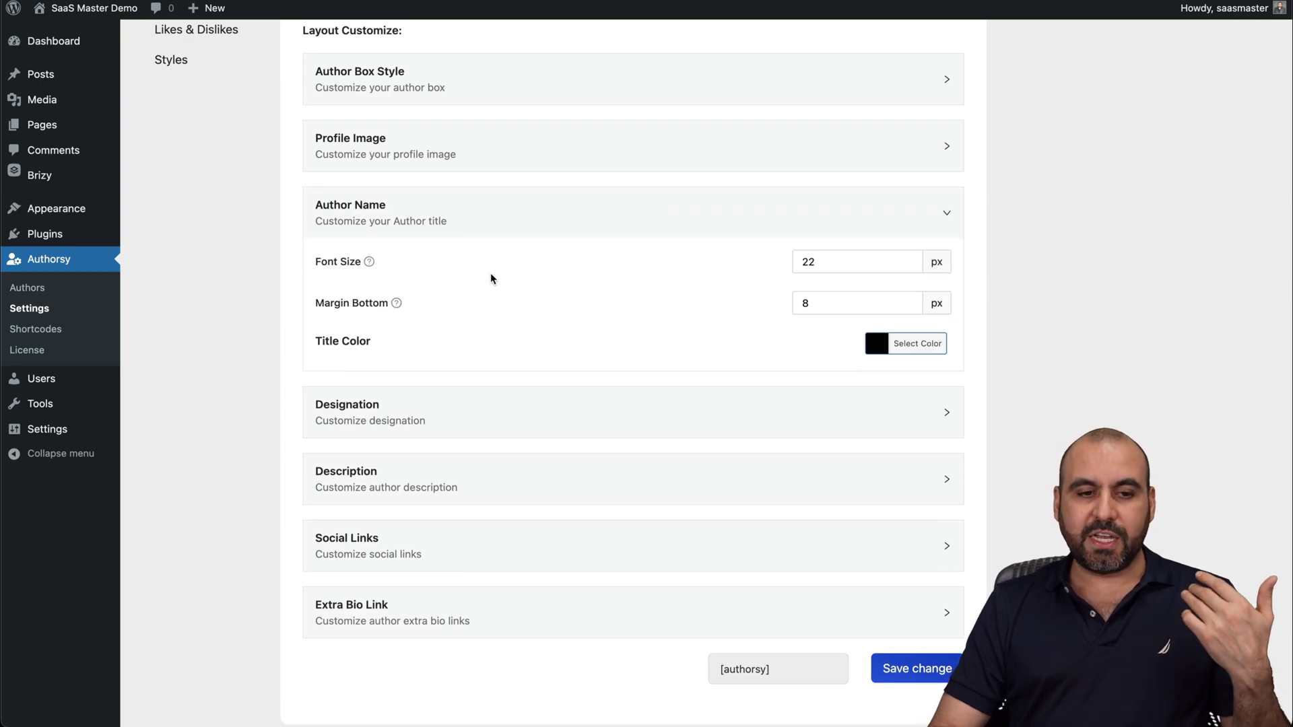
{"action": "left_click", "coordinate": [505, 427]}
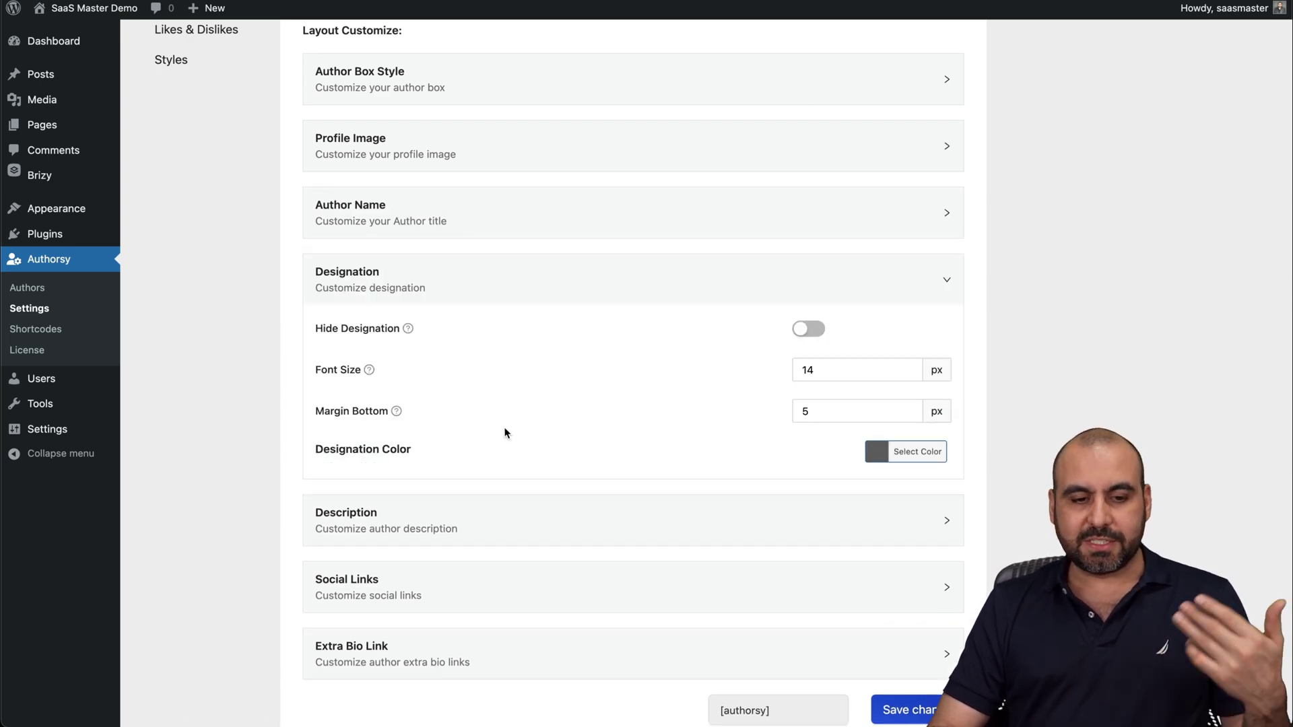
{"action": "left_click", "coordinate": [491, 518]}
{"action": "left_click", "coordinate": [491, 590]}
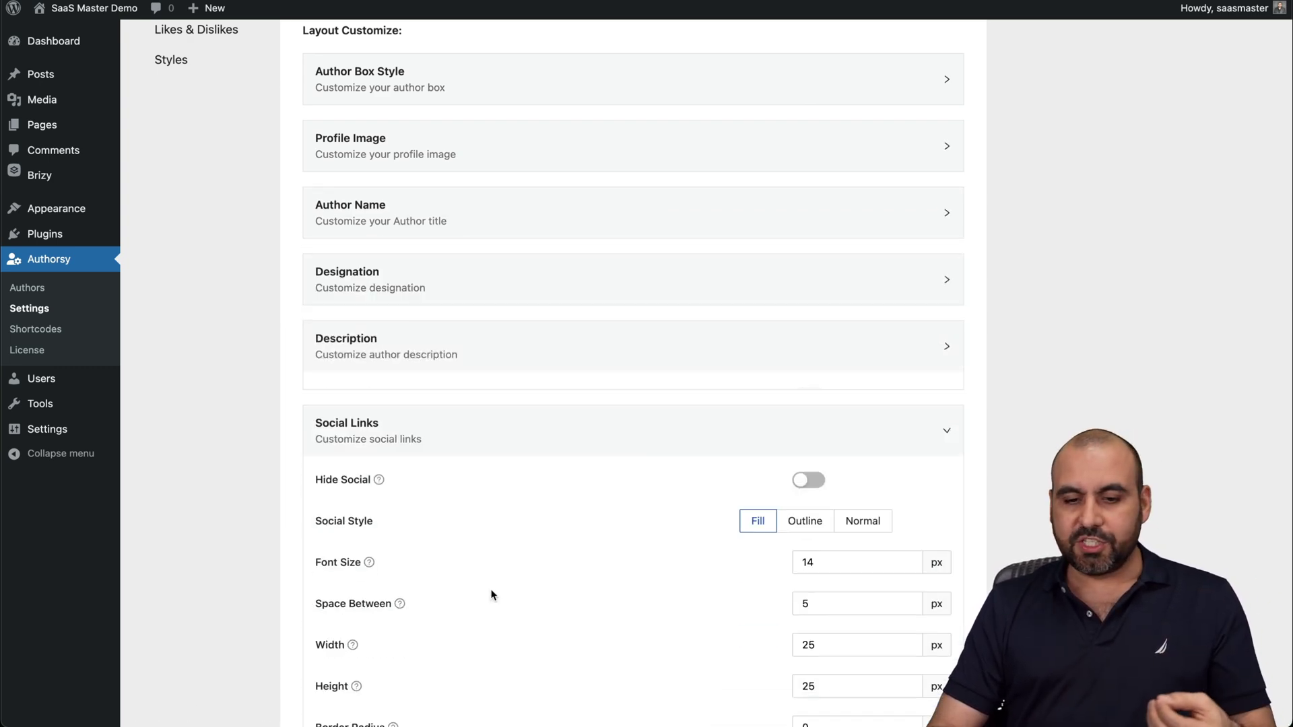
{"action": "scroll", "coordinate": [589, 592], "scroll_direction": "down", "scroll_amount": 3}
{"action": "left_click", "coordinate": [599, 598]}
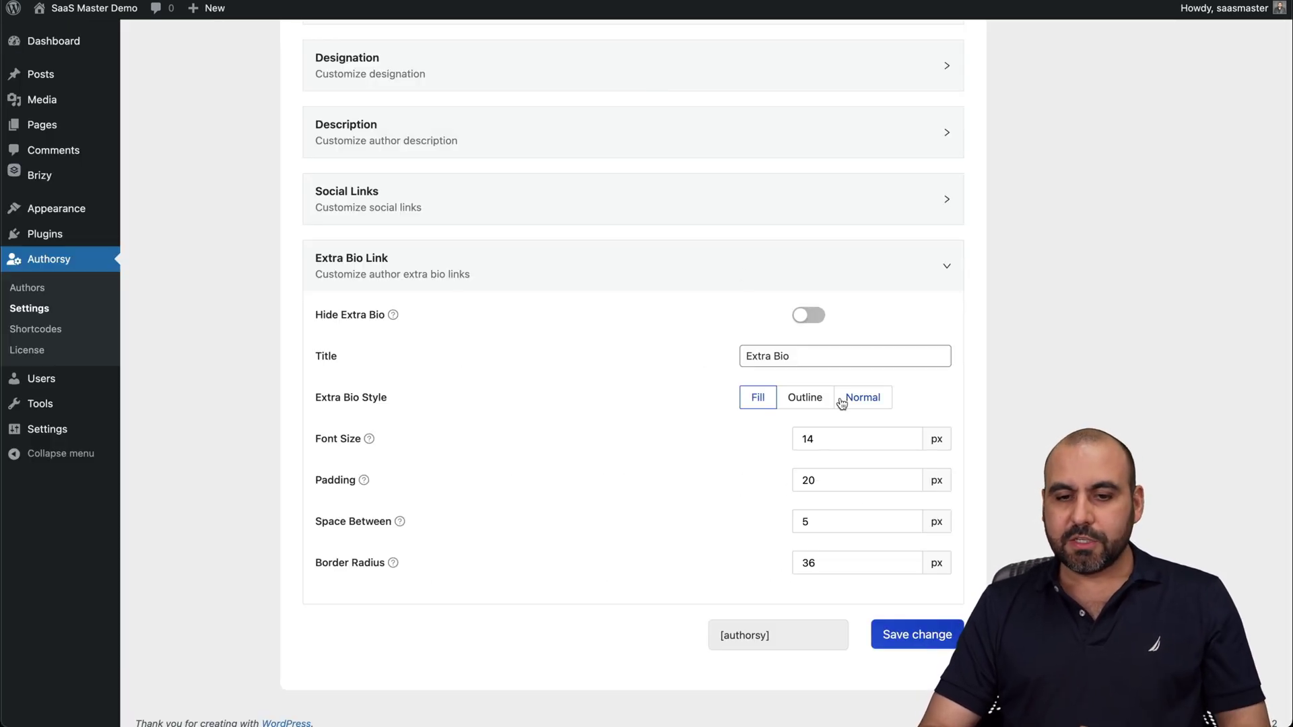
{"action": "left_click", "coordinate": [915, 635]}
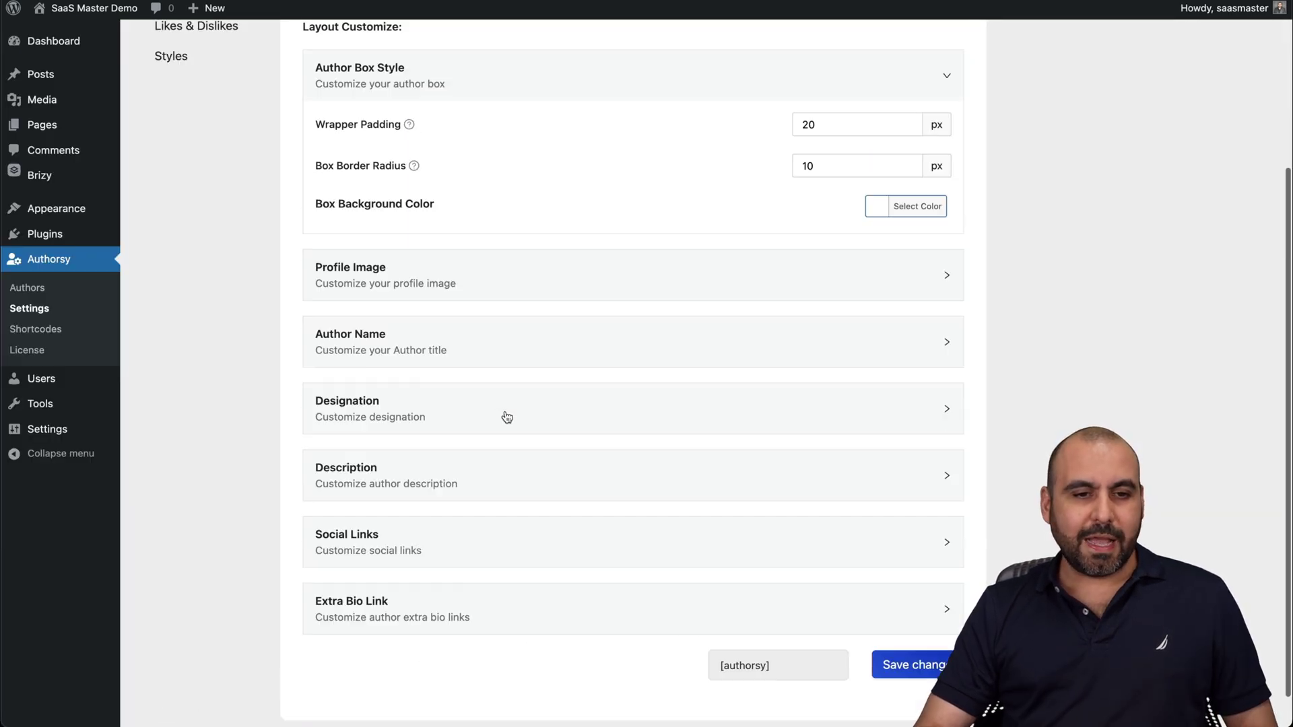
{"action": "scroll", "coordinate": [505, 418], "scroll_direction": "up", "scroll_amount": 5}
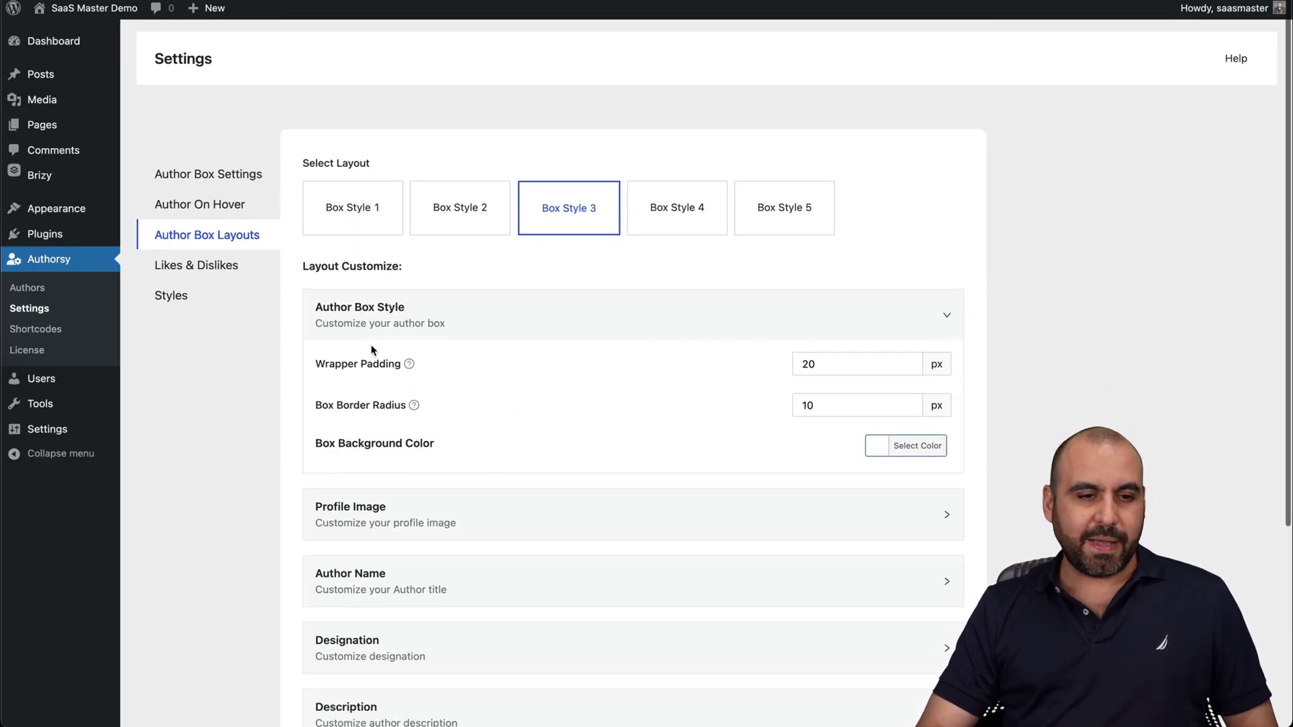
Check Author On Hover, then open Styles and focus its Custom CSS box.
{"action": "left_click", "coordinate": [231, 206]}
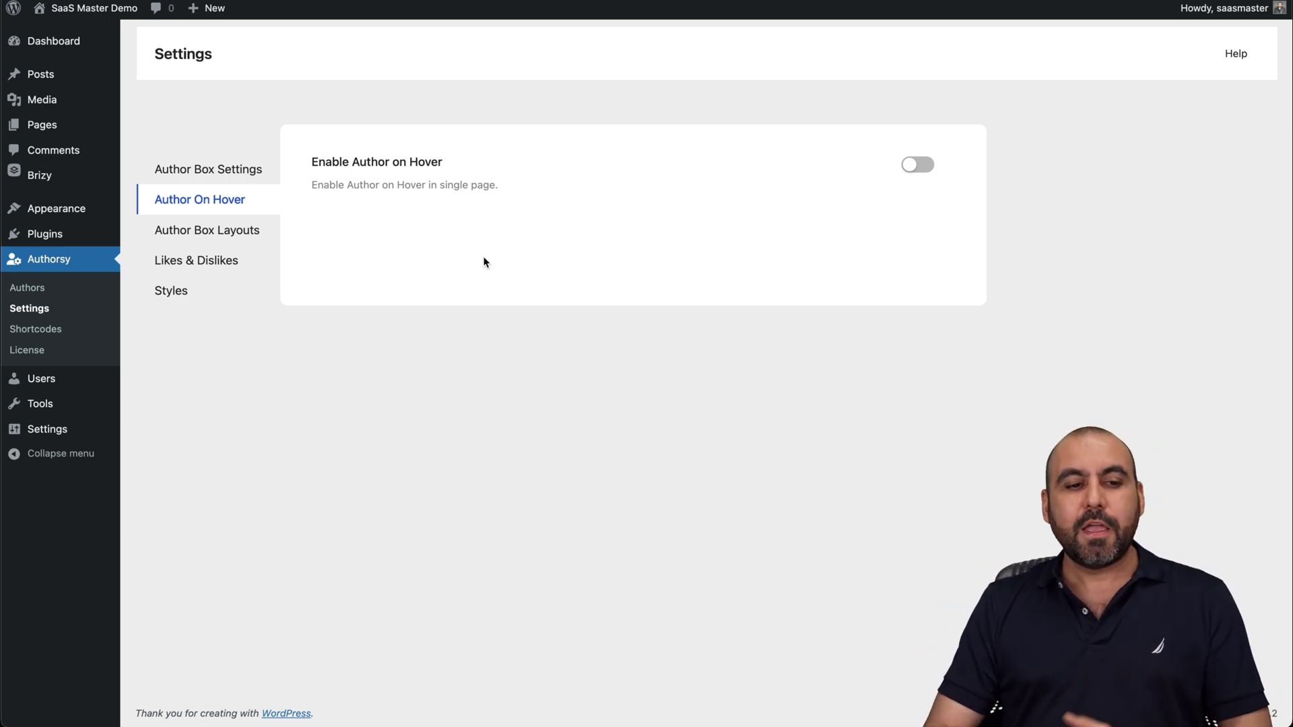
{"action": "left_click", "coordinate": [180, 293]}
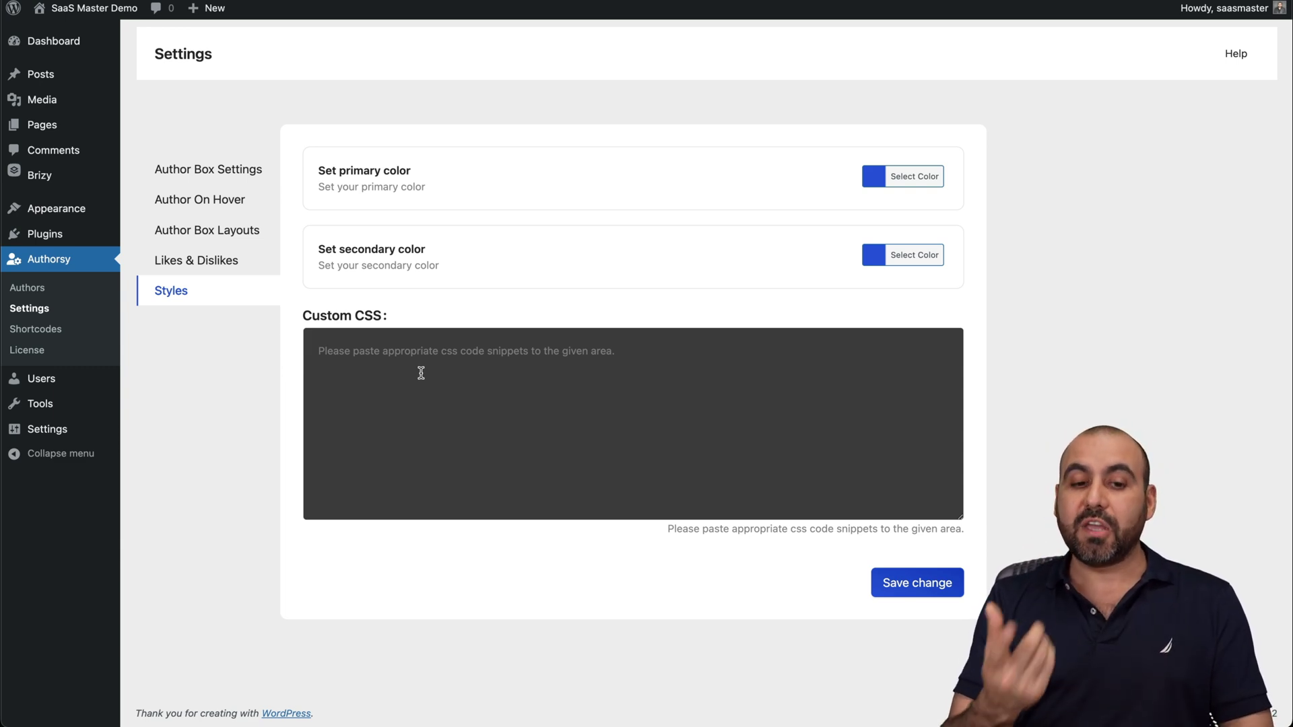
{"action": "left_click", "coordinate": [430, 353]}
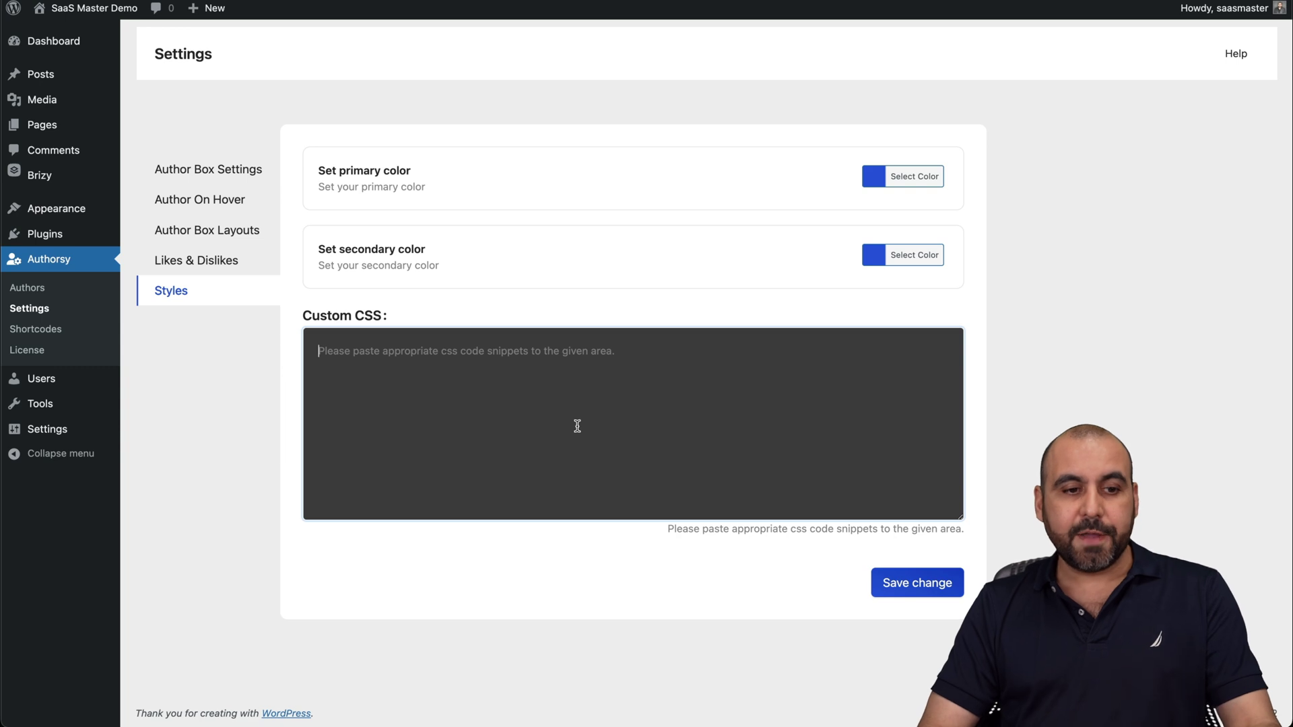
Review Likes & Dislikes options, keeping Posts, After Content and No Restriction unchanged.
{"action": "left_click", "coordinate": [204, 264]}
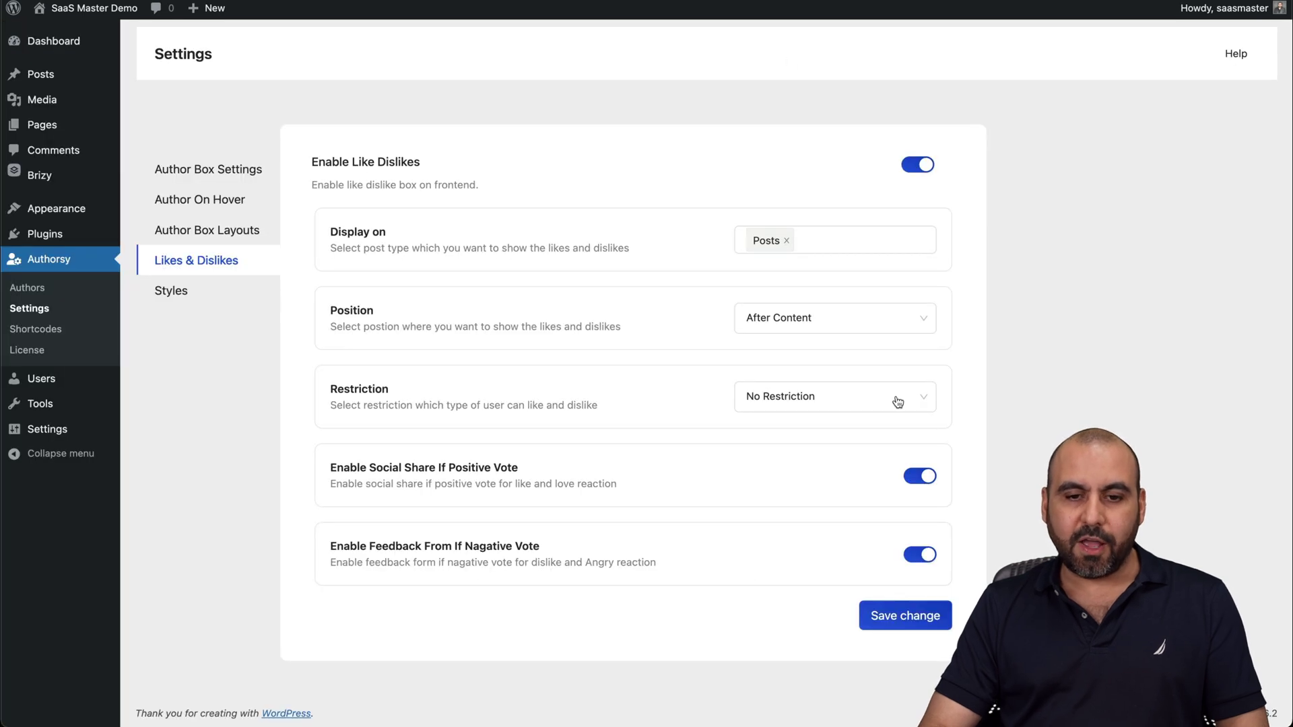
{"action": "left_click", "coordinate": [813, 239]}
{"action": "left_click", "coordinate": [657, 269]}
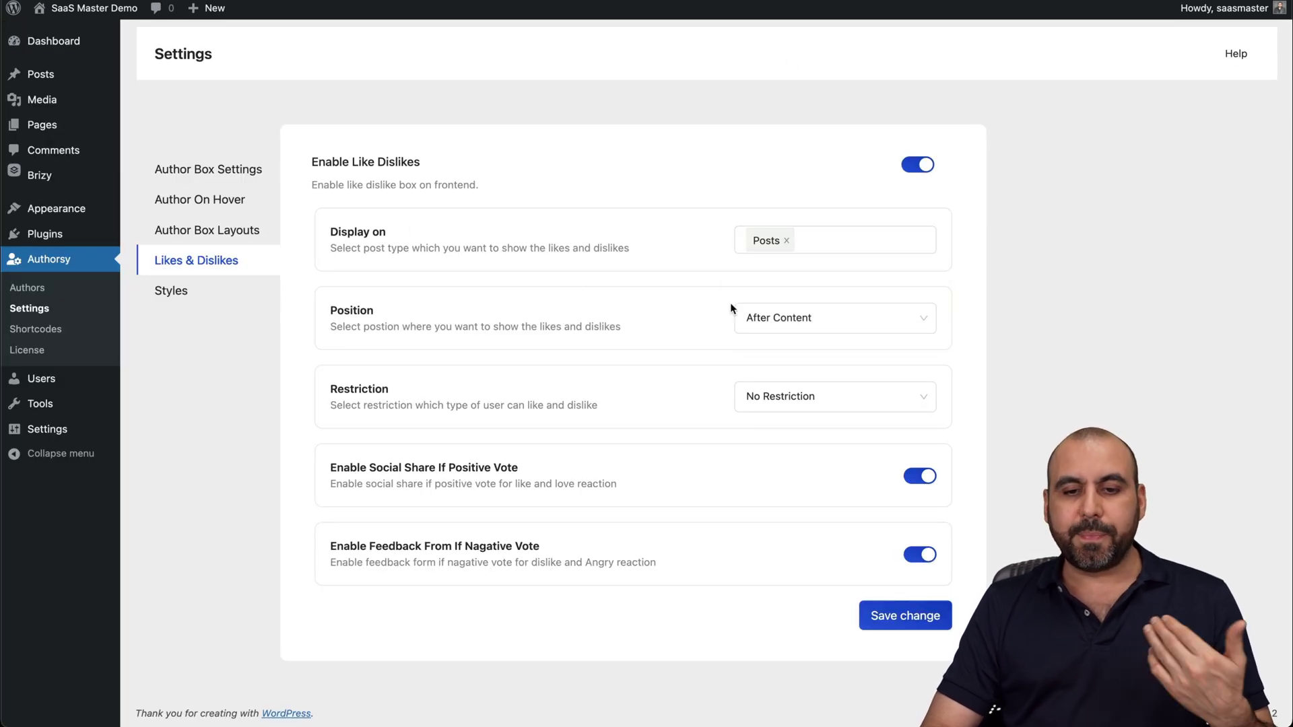
{"action": "left_click", "coordinate": [793, 319]}
{"action": "left_click", "coordinate": [674, 351]}
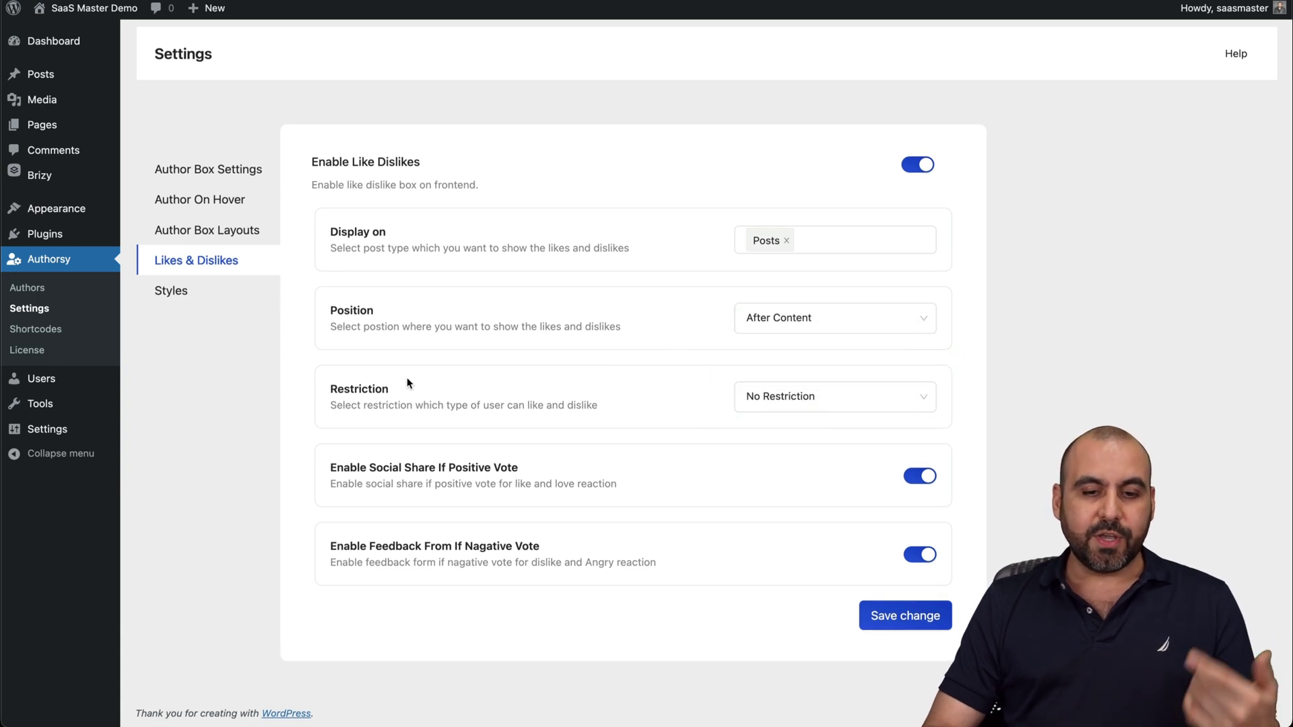
{"action": "left_click", "coordinate": [860, 403]}
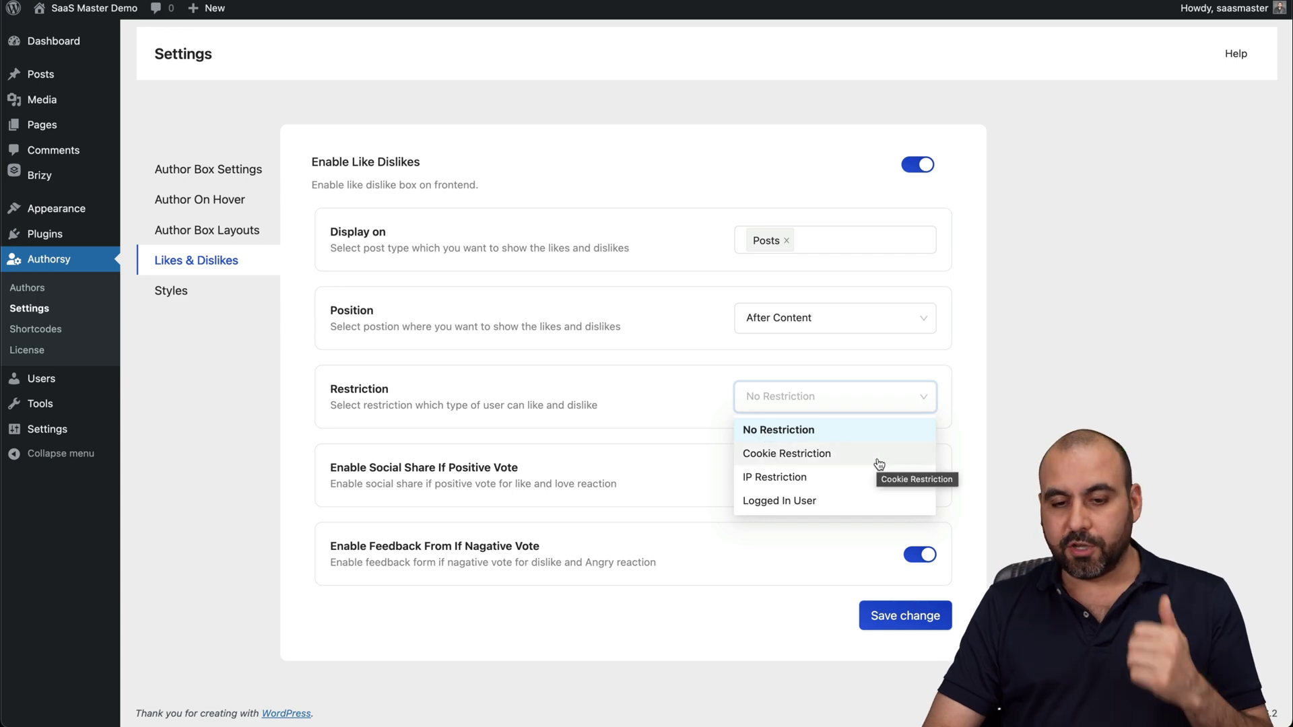
{"action": "left_click", "coordinate": [664, 391]}
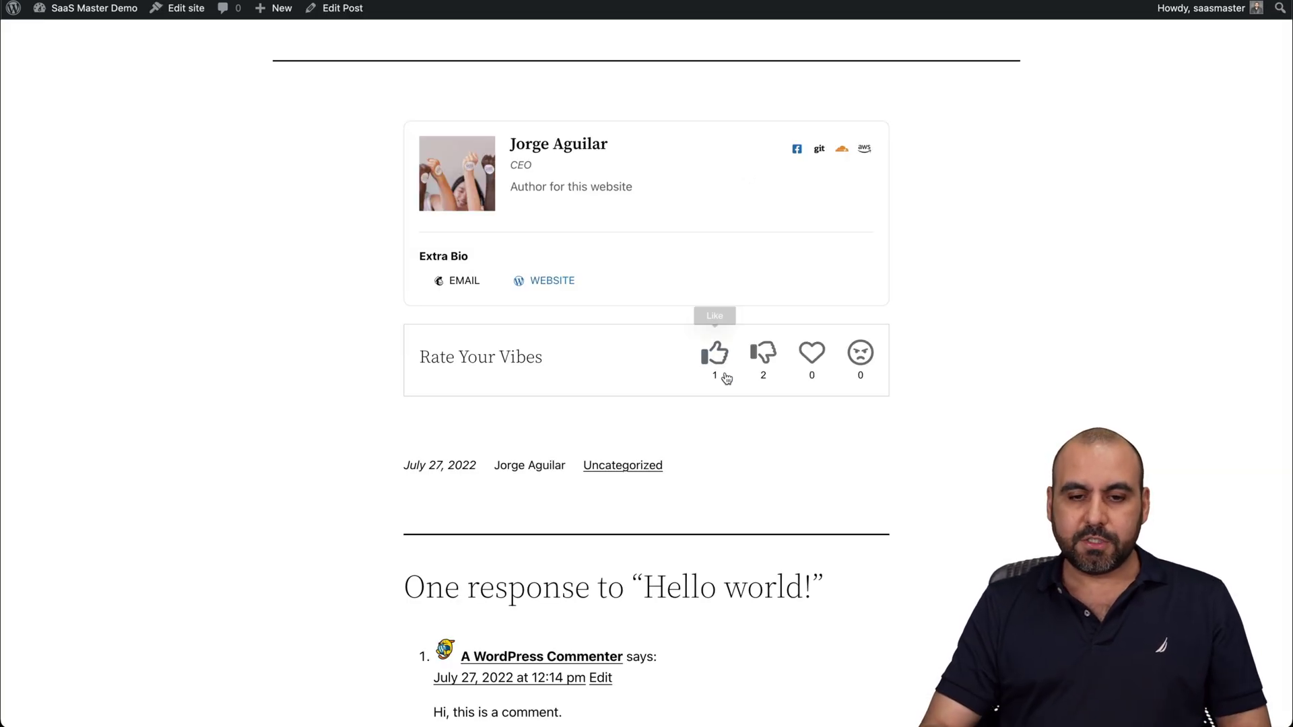
Test the post's rating box with a like, then a dislike showing the feedback form.
{"action": "left_click", "coordinate": [715, 356]}
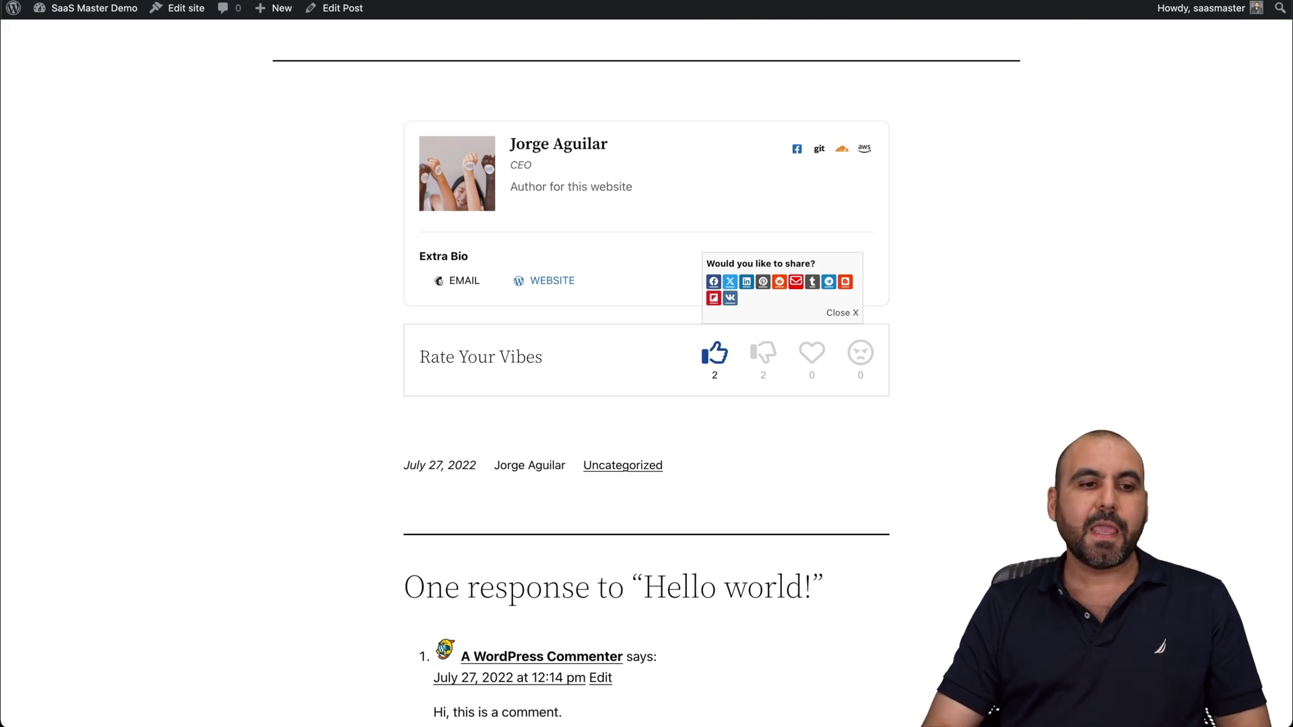
{"action": "key", "text": "super+r"}
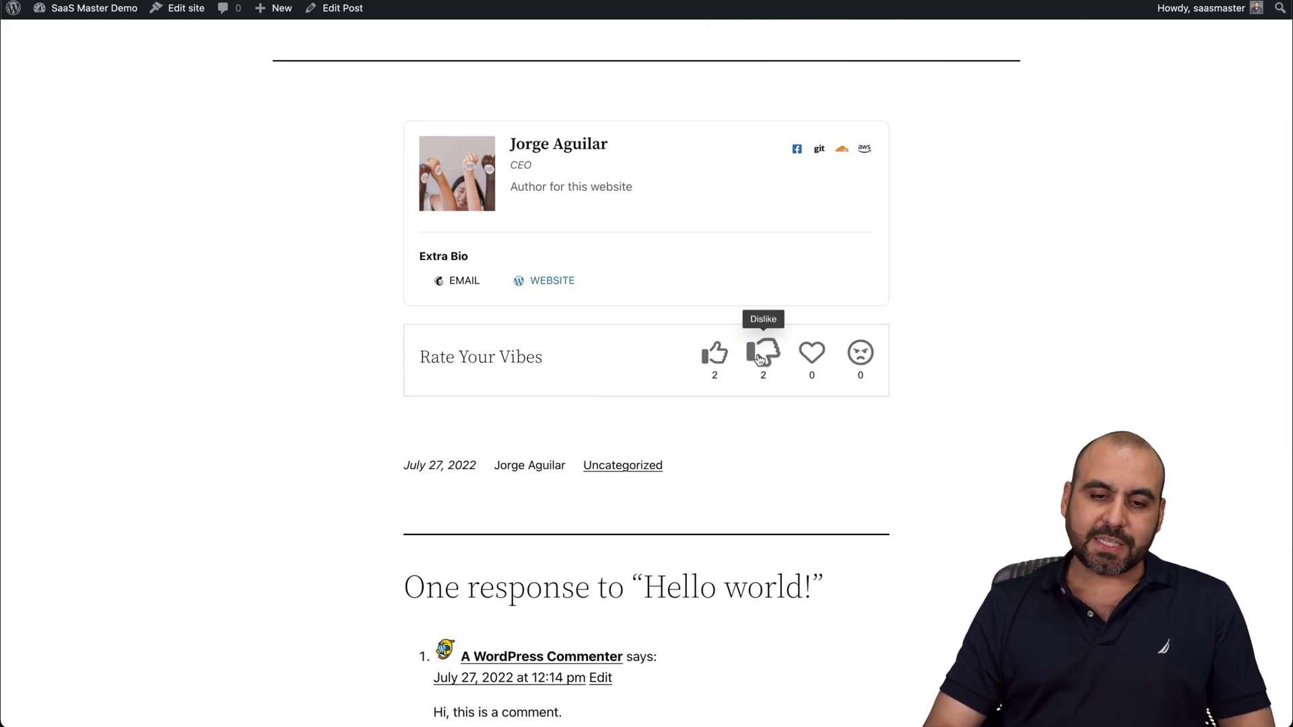
{"action": "left_click", "coordinate": [763, 352]}
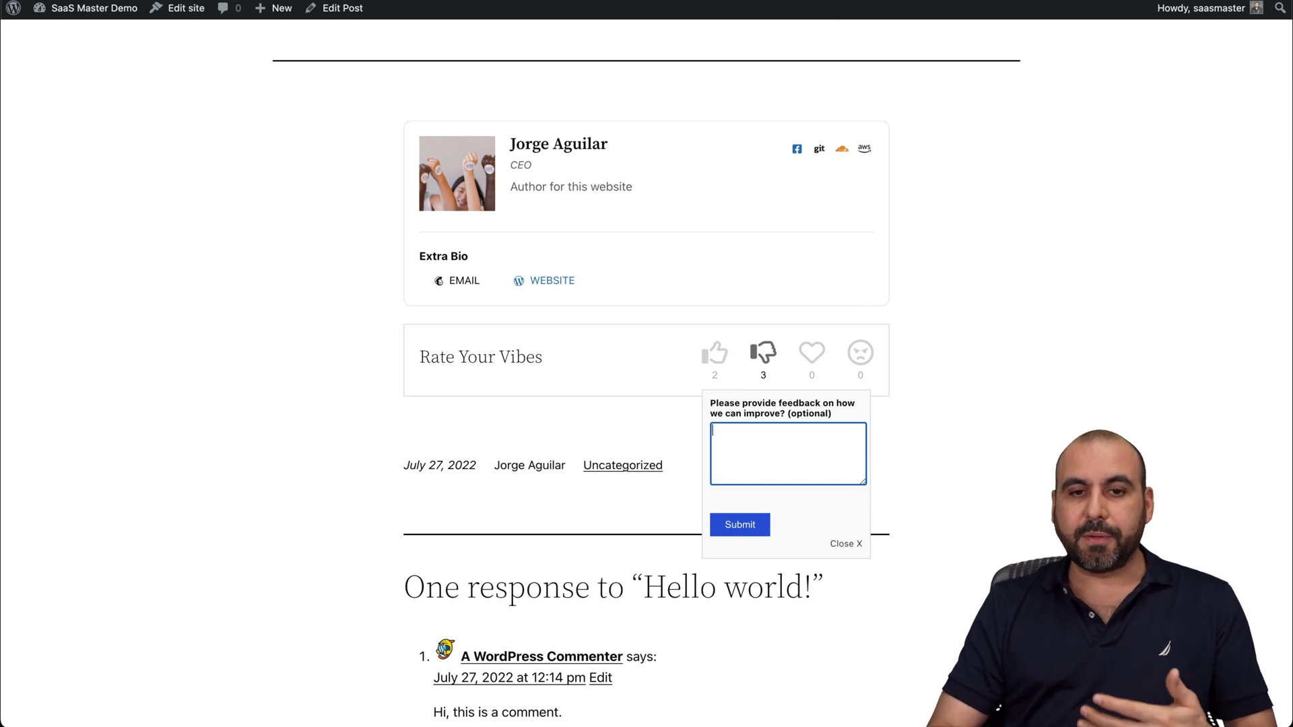
{"action": "key", "text": "ctrl+Tab"}
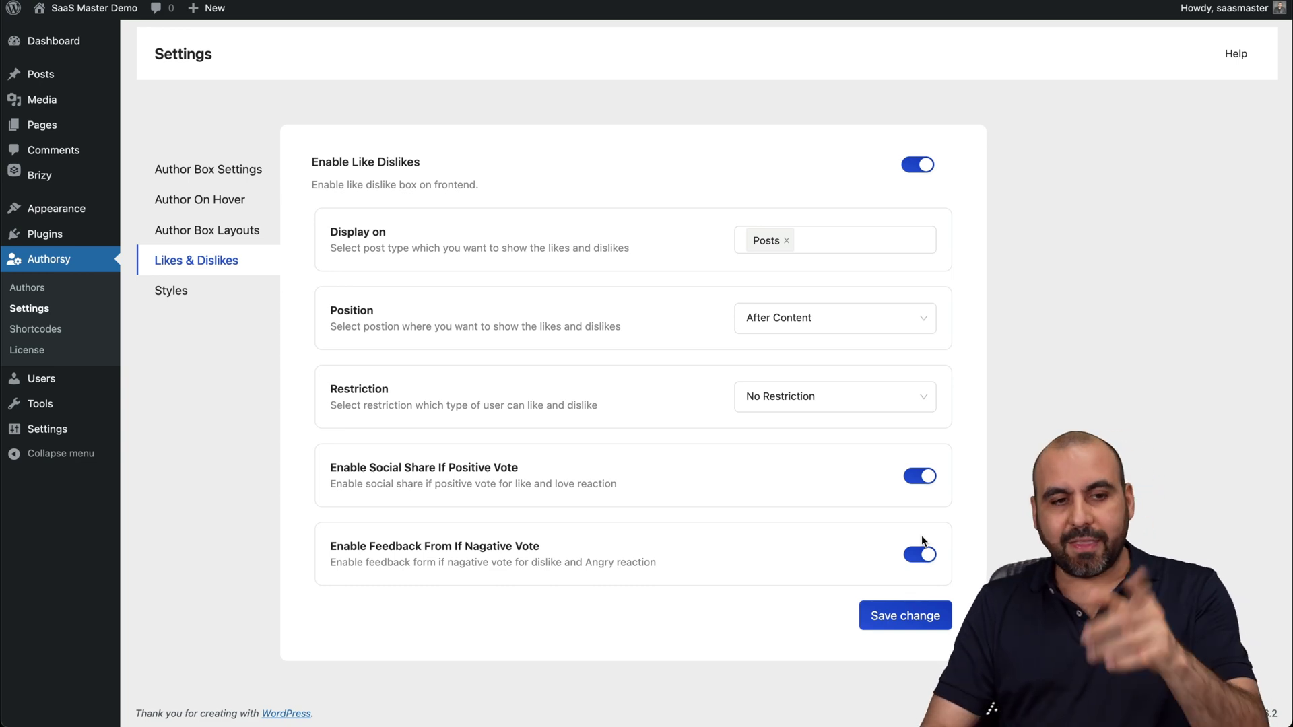
{"action": "left_click", "coordinate": [60, 328]}
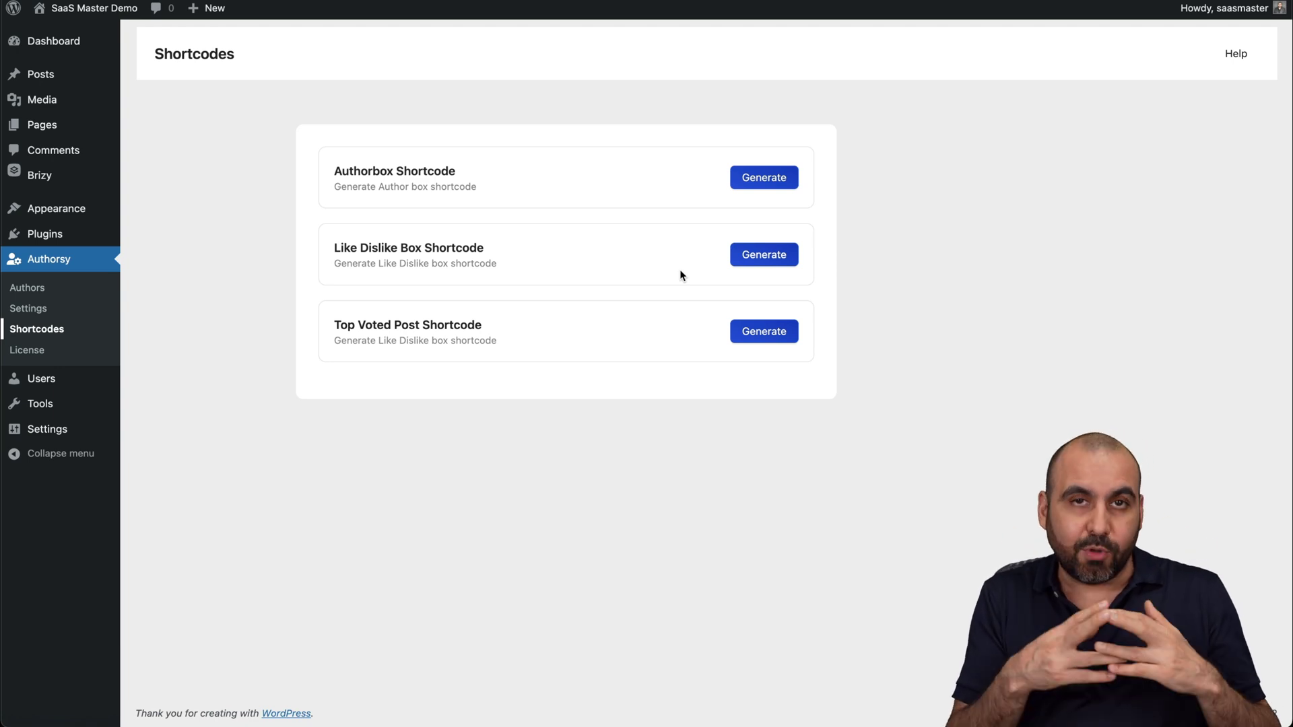
Generate and copy the Like Dislike Box shortcode.
{"action": "left_click", "coordinate": [761, 260]}
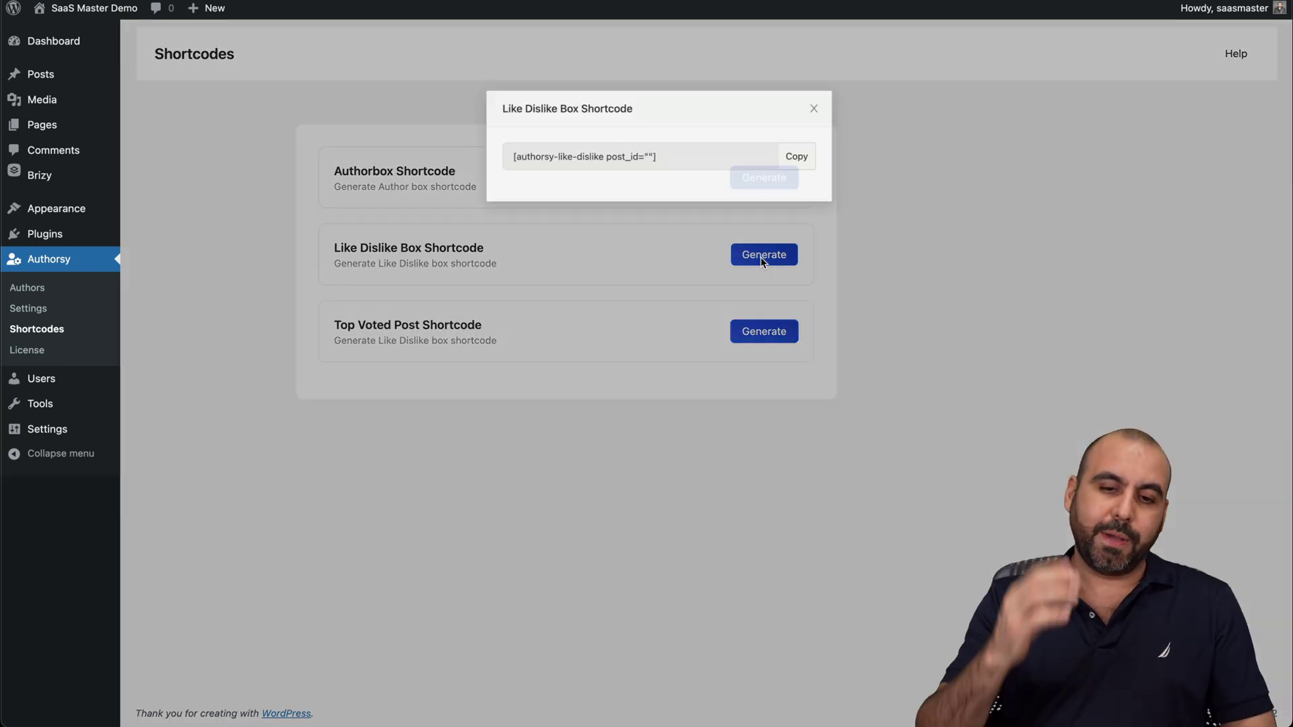
{"action": "left_click", "coordinate": [537, 132]}
{"action": "left_click", "coordinate": [801, 144]}
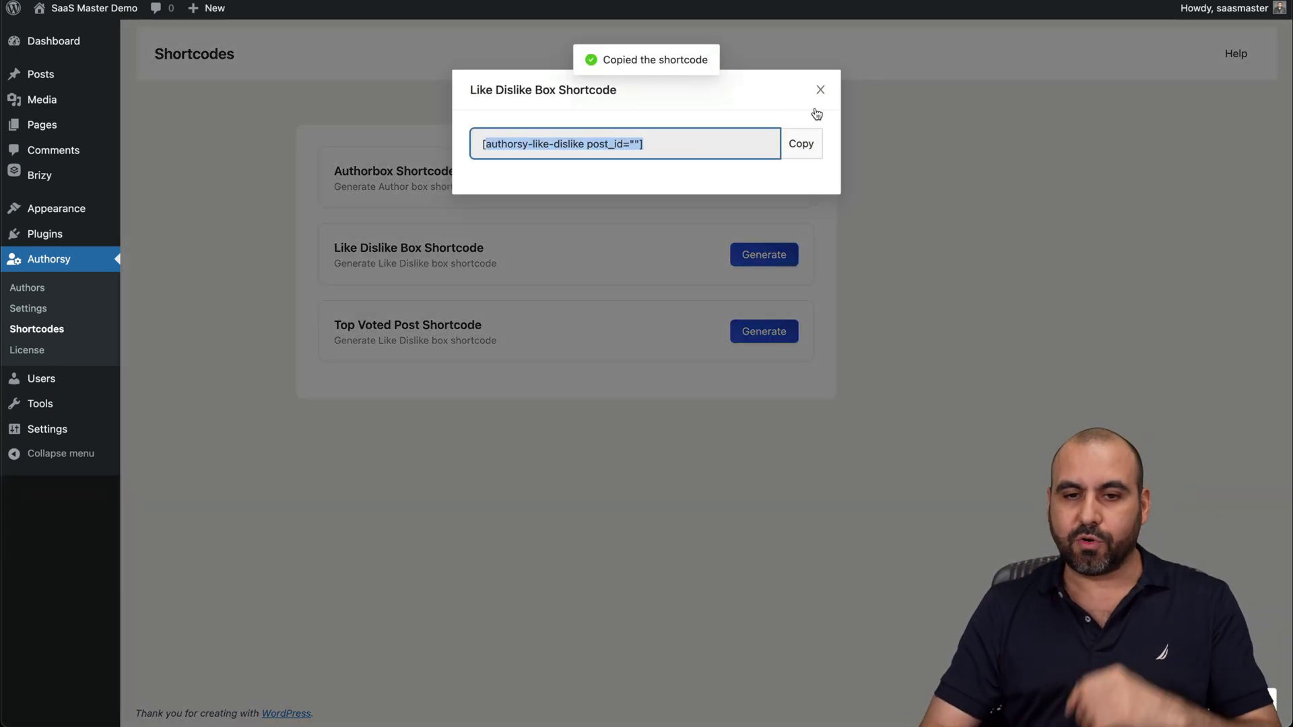
{"action": "left_click", "coordinate": [821, 90]}
Generate an Authorbox shortcode for the selected author using Box Style 3.
{"action": "left_click", "coordinate": [758, 172]}
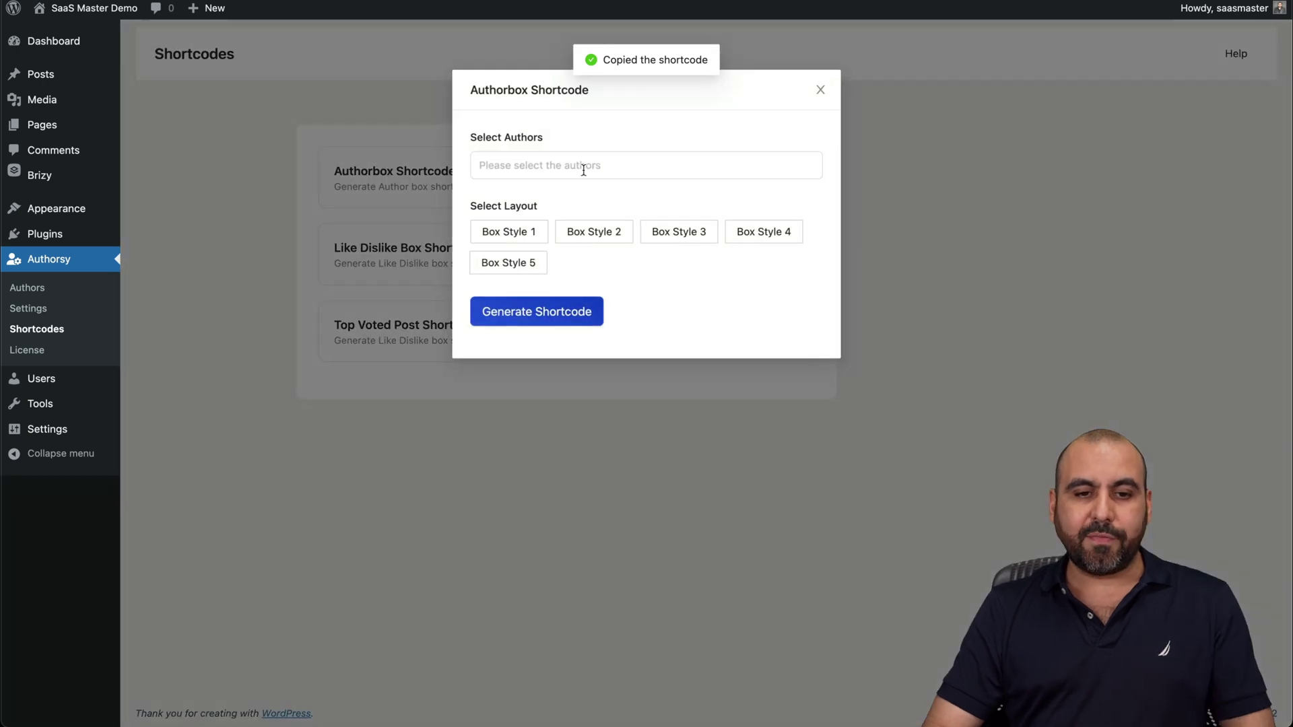
{"action": "left_click", "coordinate": [586, 165]}
{"action": "left_click", "coordinate": [533, 267]}
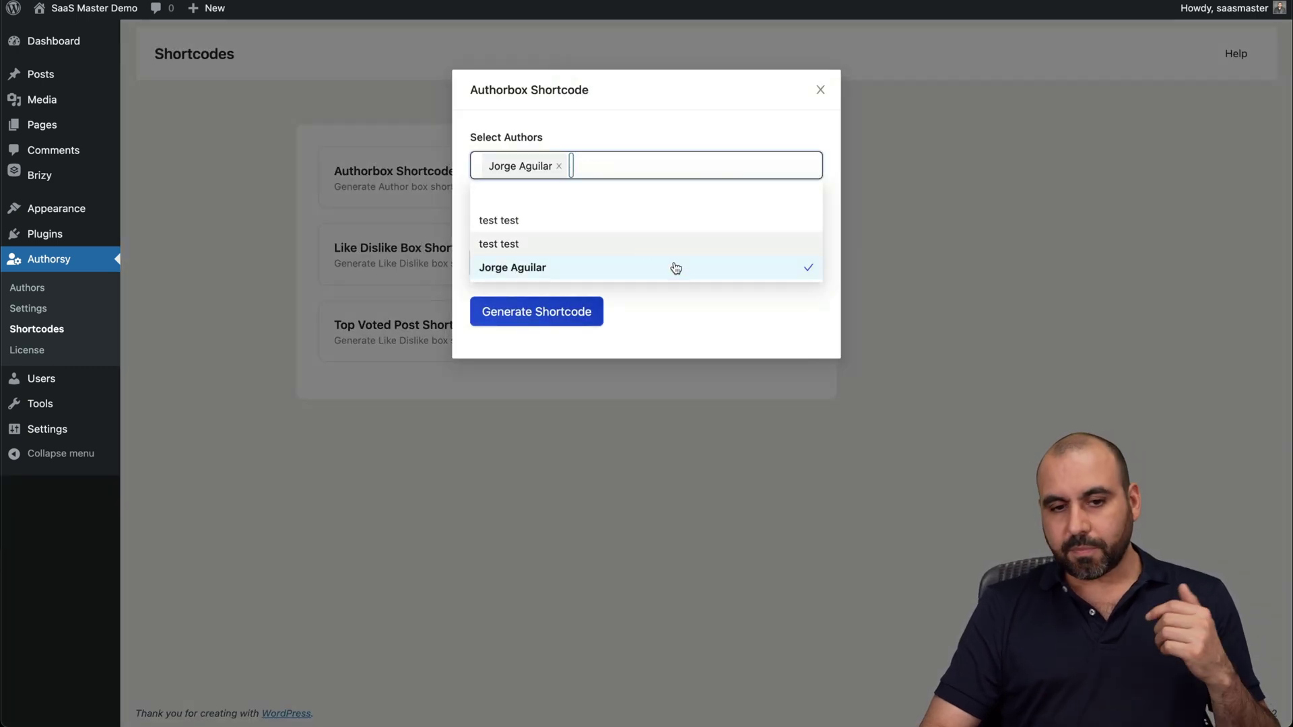
{"action": "left_click", "coordinate": [618, 320]}
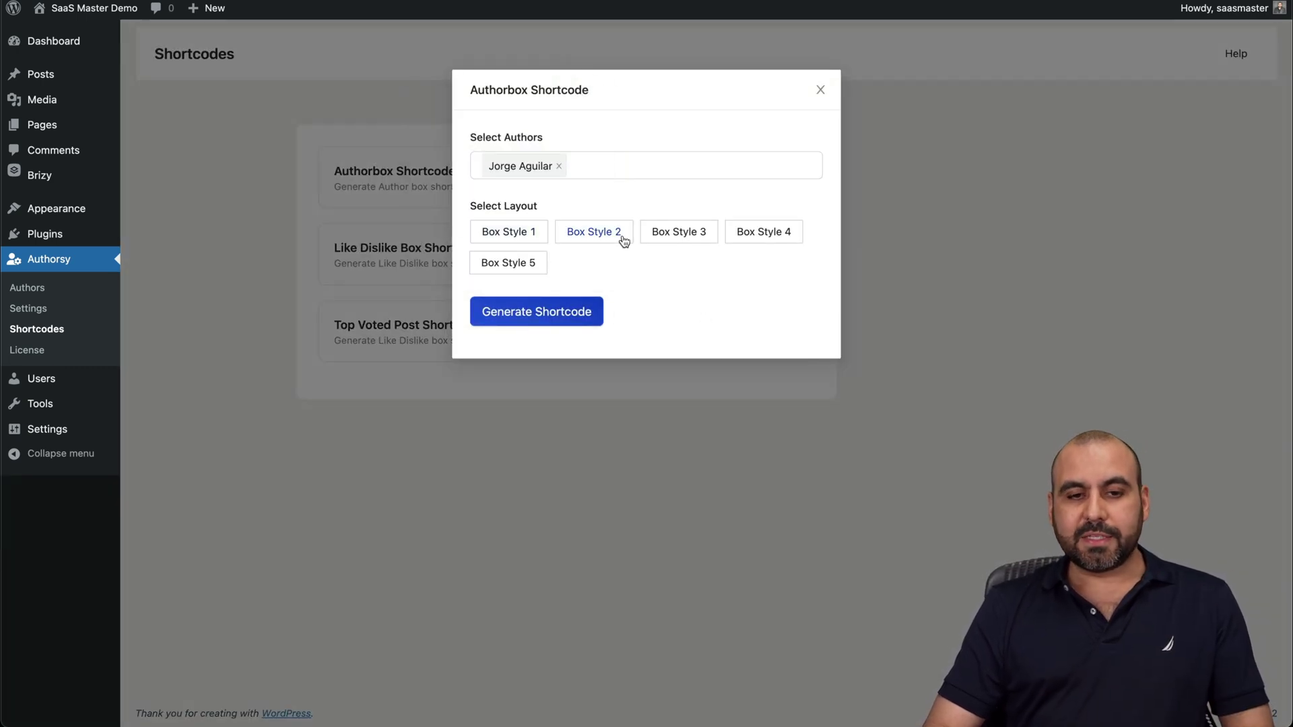
{"action": "left_click", "coordinate": [667, 237]}
{"action": "left_click", "coordinate": [591, 314]}
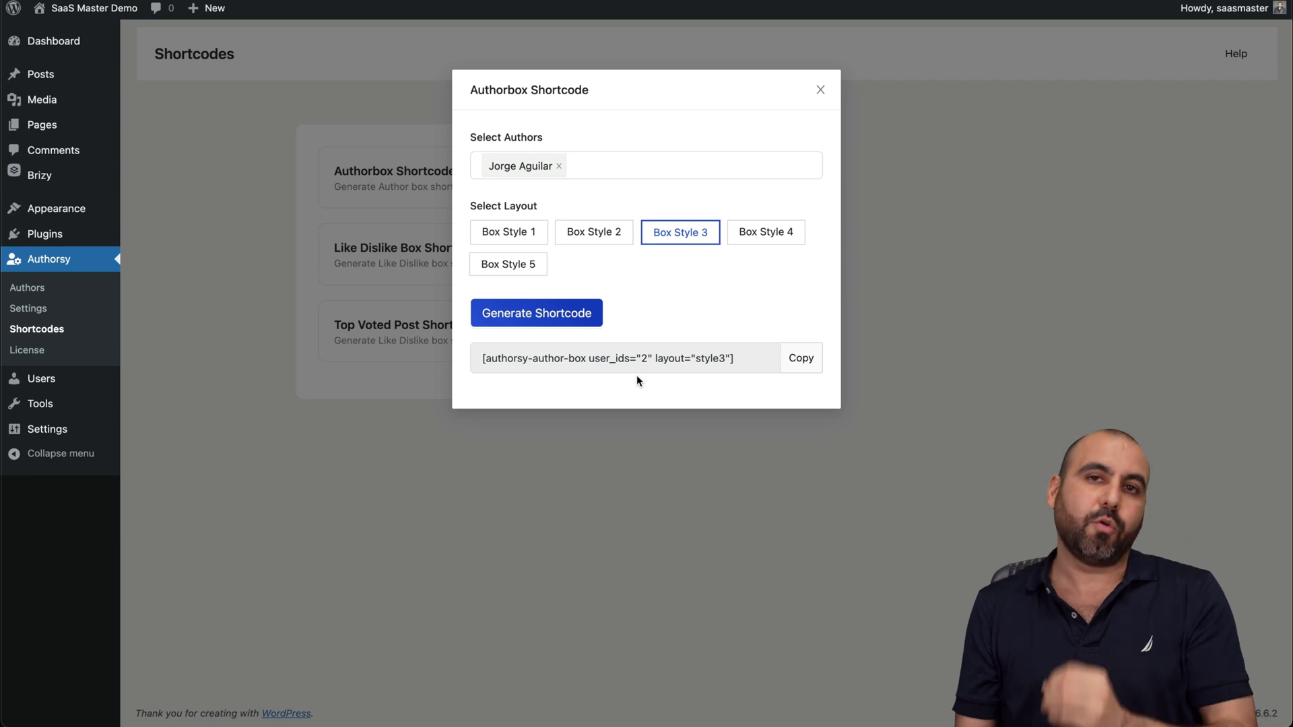
{"action": "left_click", "coordinate": [819, 90]}
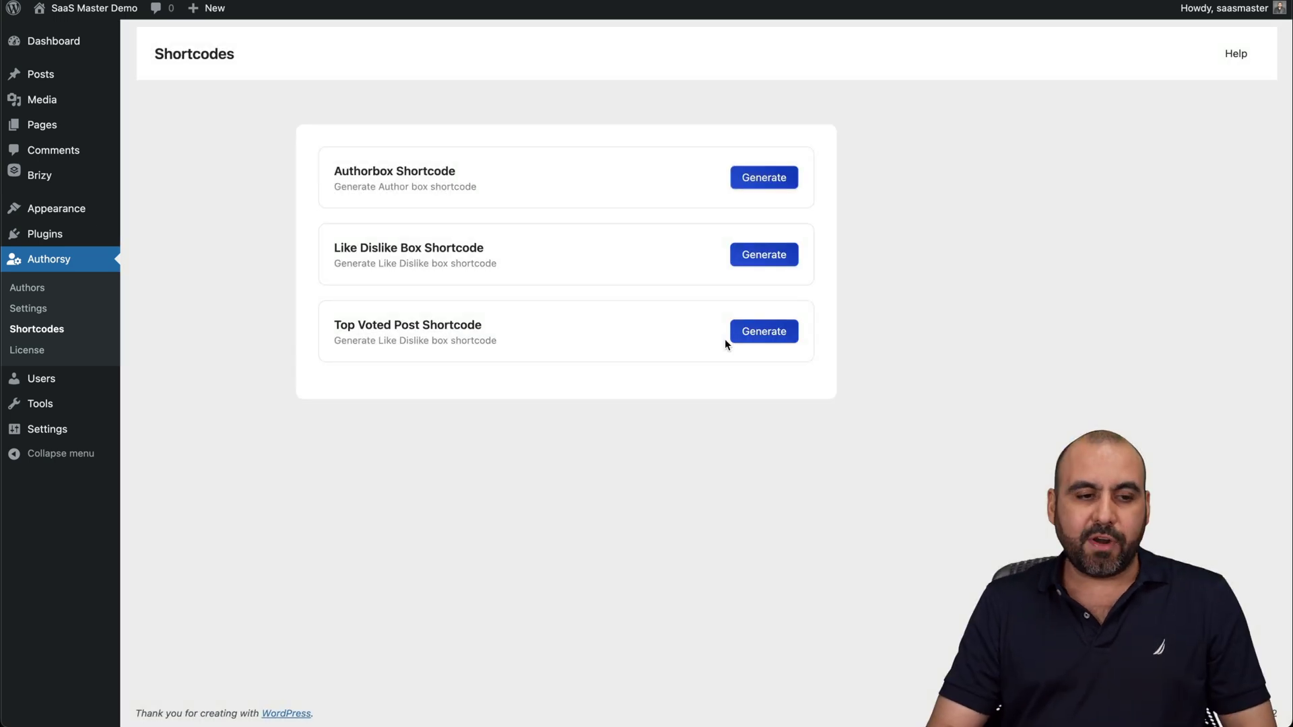